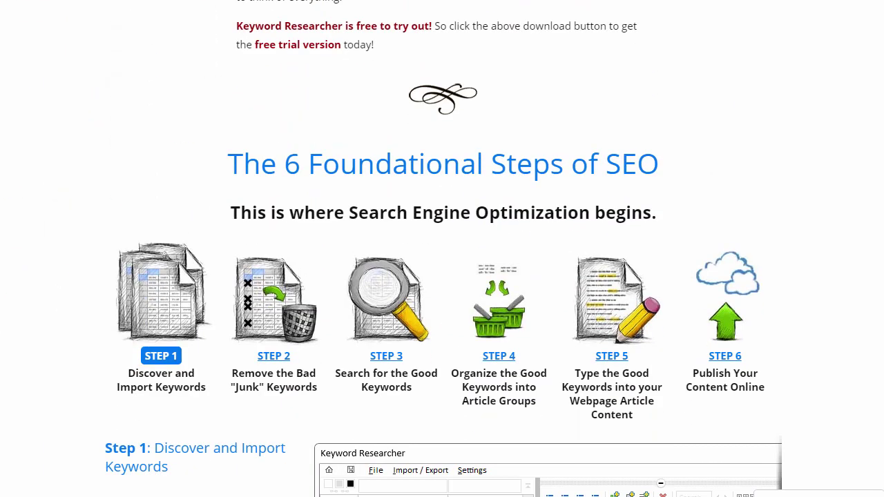
pyautogui.scroll(-1, 429, 448)
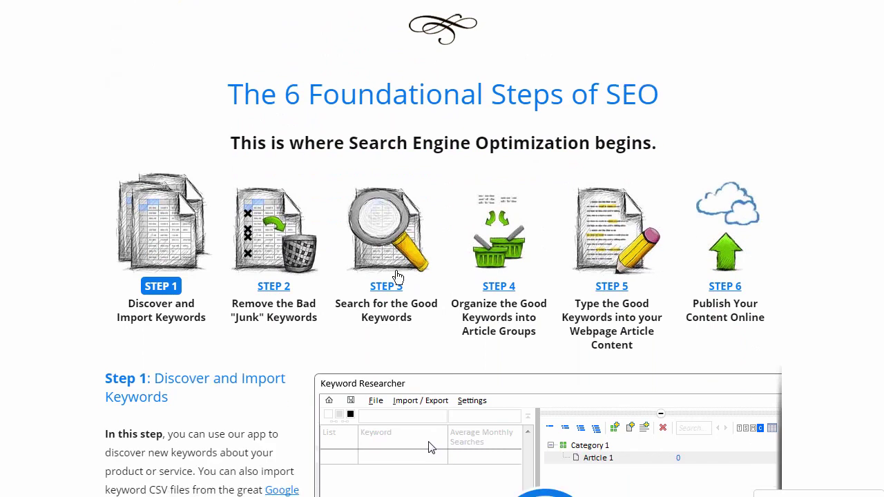
# Step: Advance the SEO overview through Steps 2–6 and play the Step 6 Publish Your Content demo video
pyautogui.click(279, 231)
pyautogui.click(407, 230)
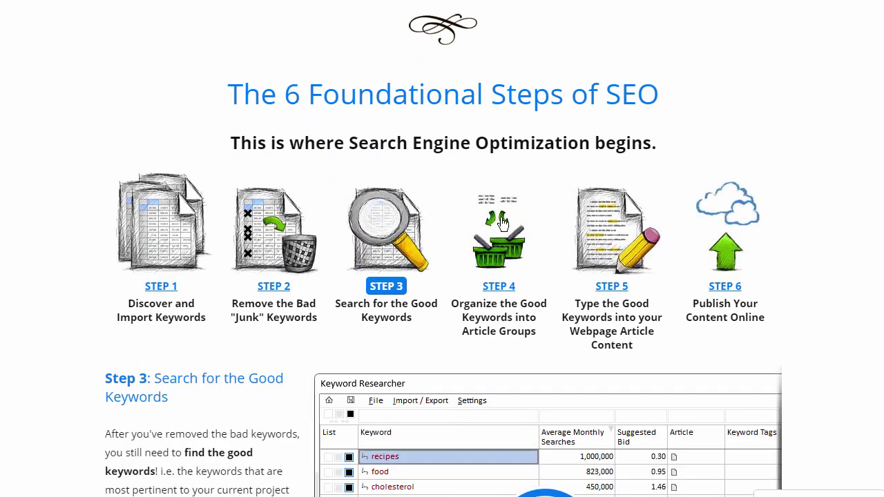
pyautogui.click(501, 223)
pyautogui.click(603, 211)
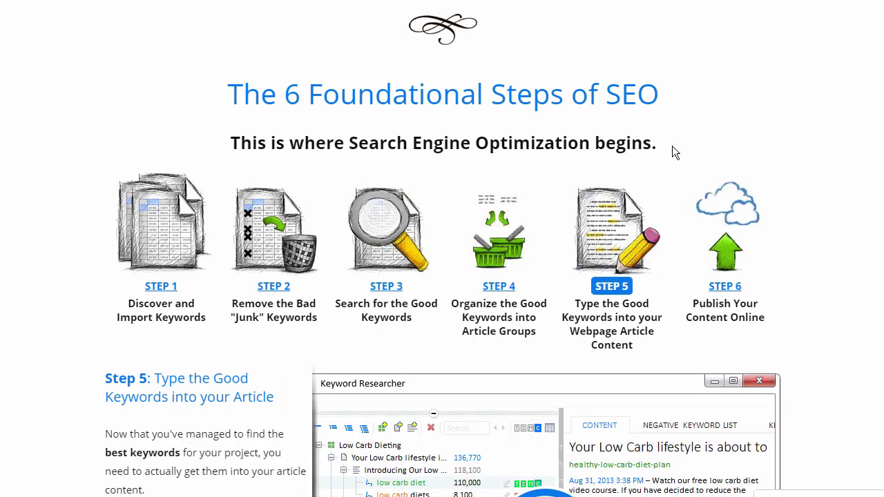
pyautogui.click(725, 211)
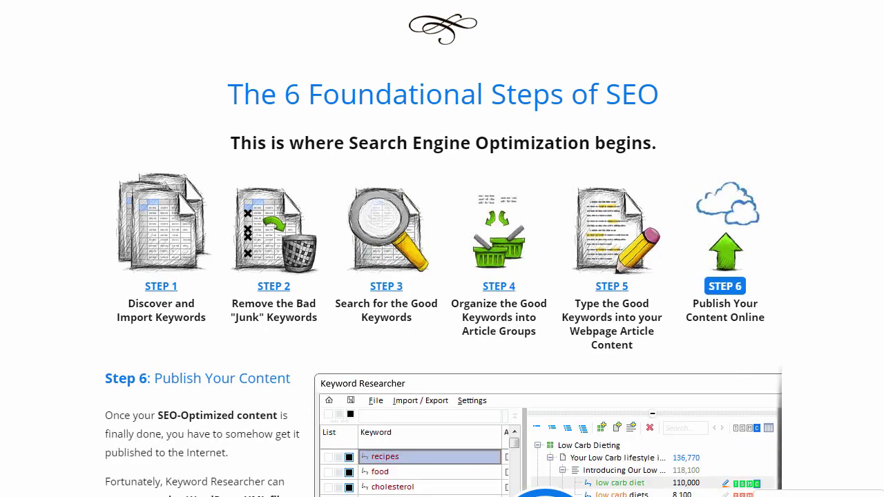
pyautogui.scroll(-3, 442, 276)
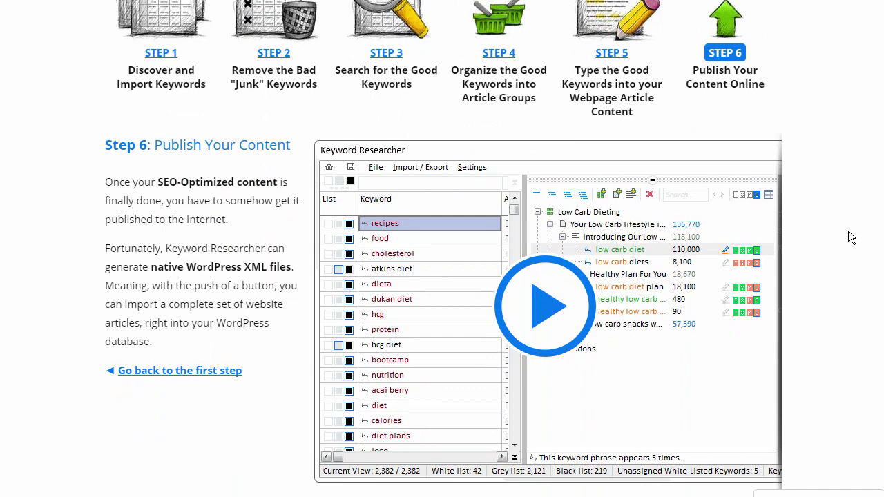
pyautogui.click(546, 307)
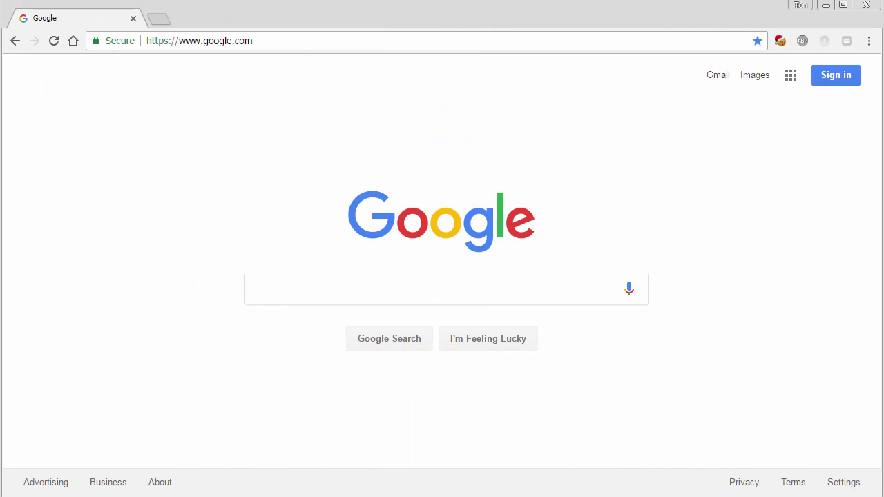
# Step: Search Google for 'how to fix a', trying final letters a, c and d before ending on 'e'
pyautogui.click(575, 295)
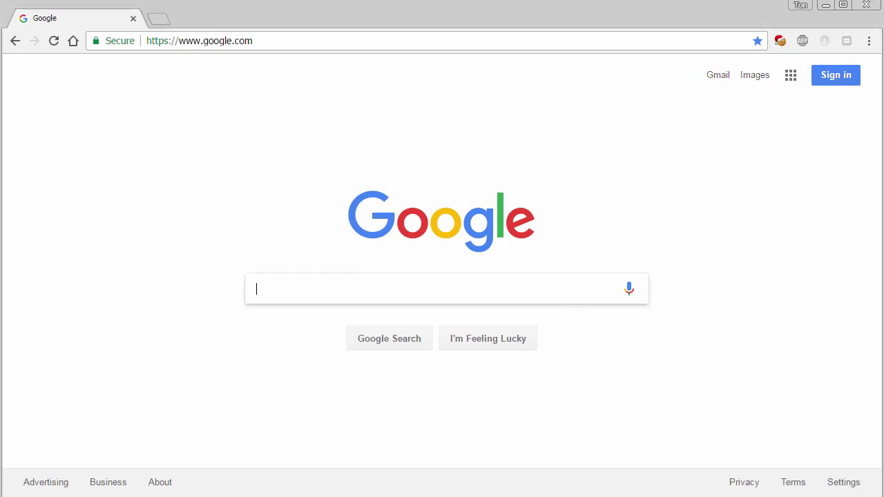
pyautogui.write('ho')
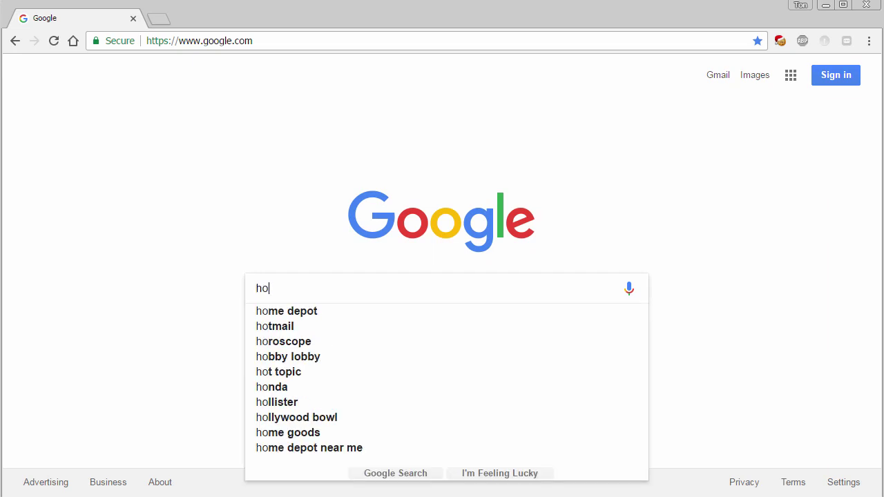
pyautogui.write('w to fix a')
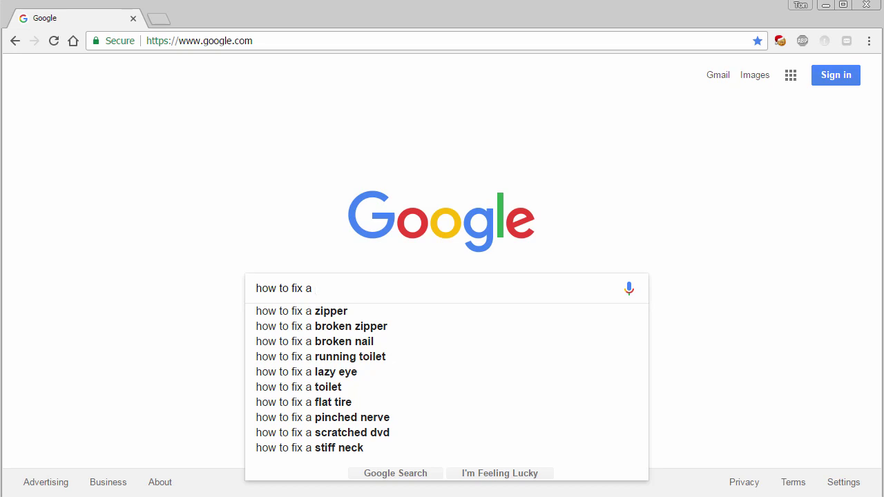
pyautogui.write('a')
pyautogui.press('BackSpace')
pyautogui.write('c')
pyautogui.press('BackSpace')
pyautogui.write('d')
pyautogui.press('BackSpace')
pyautogui.write('e')
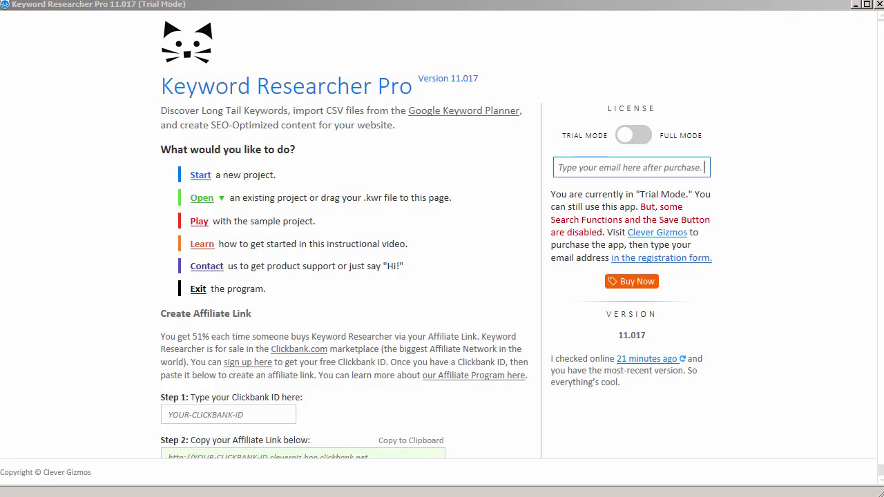
# Step: Begin a new project and delete the sample phrases so the Search Box reads 'How to fix a *'
pyautogui.write('Type your email here a')
pyautogui.click(197, 174)
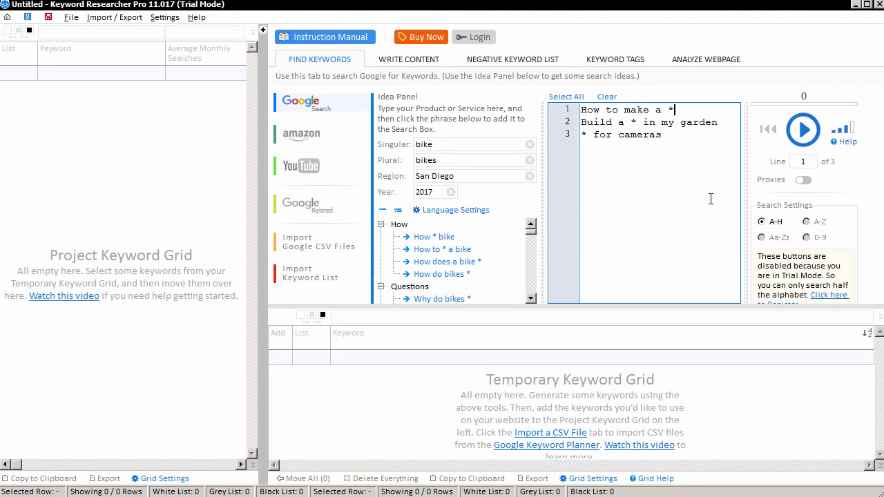
pyautogui.moveTo(694, 169); pyautogui.dragTo(634, 105)
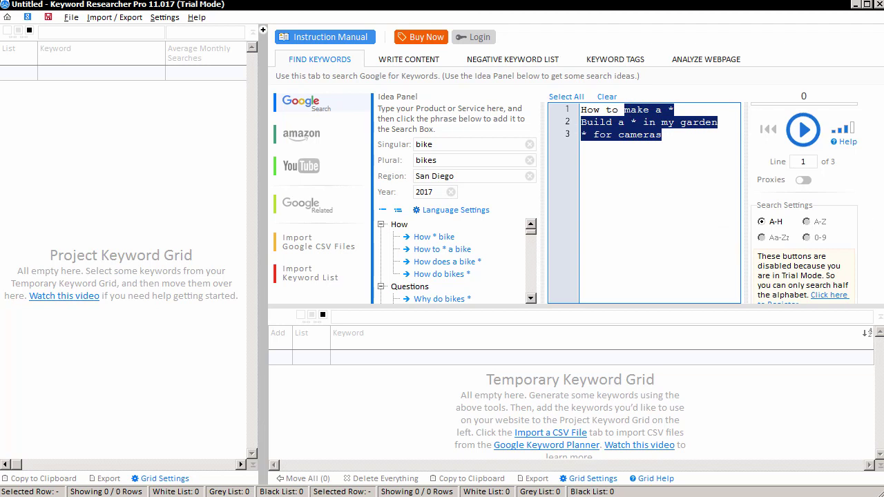
pyautogui.press('BackSpace')
pyautogui.press('BackSpace')
pyautogui.write('fix a')
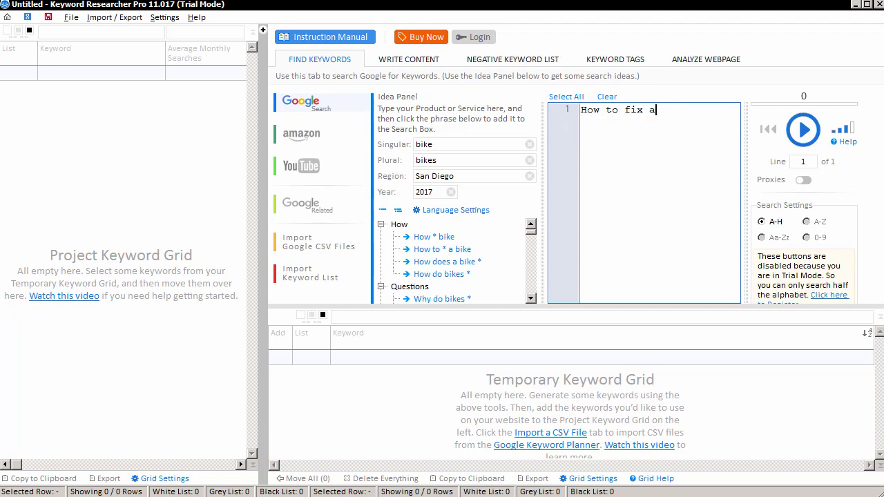
pyautogui.write(' *')
# Step: Run the A–H Google search for 'how to fix a *' and dismiss the trial job-done notice
pyautogui.click(803, 130)
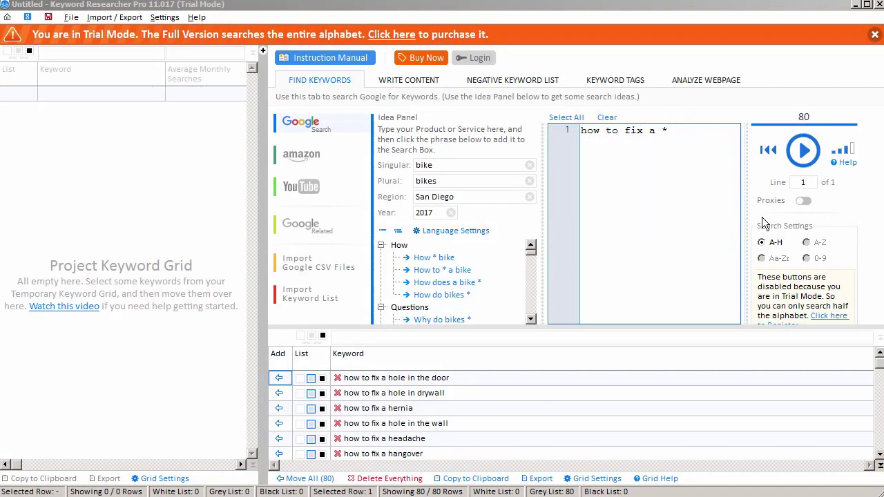
pyautogui.click(764, 220)
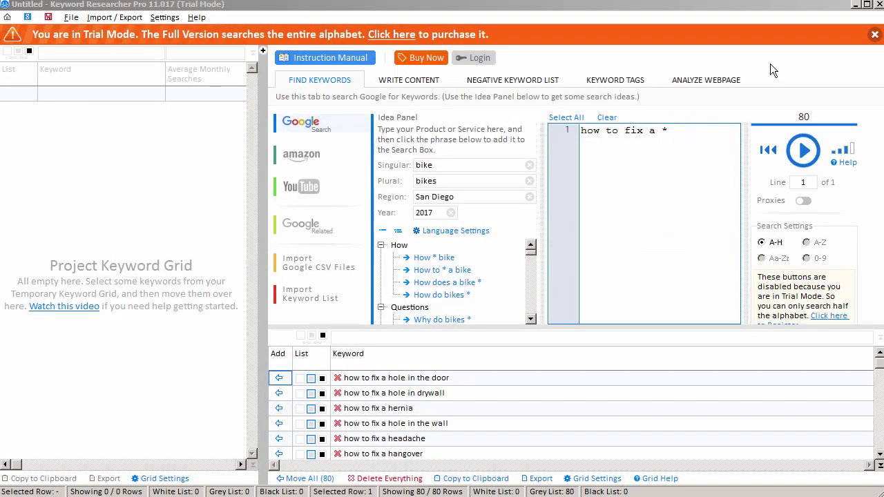
# Step: Close the trial banner and register the program with the purchase e-mail address, confirming the thank-you message
pyautogui.click(875, 34)
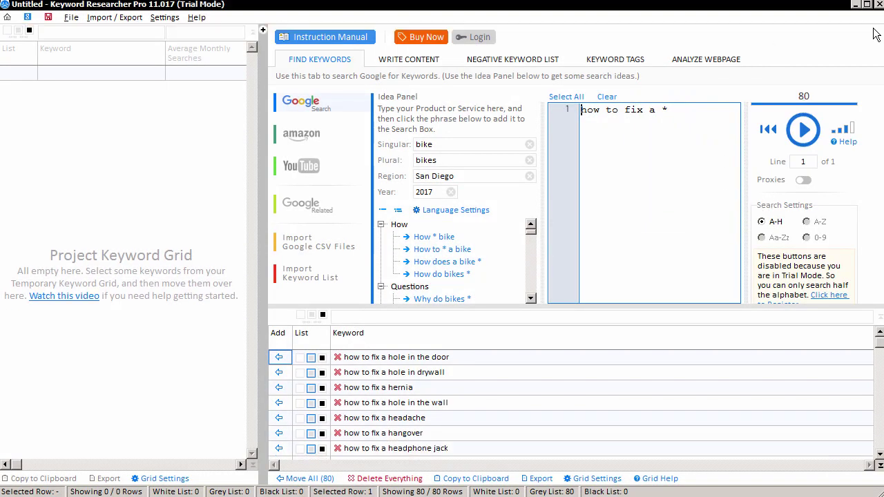
pyautogui.click(481, 37)
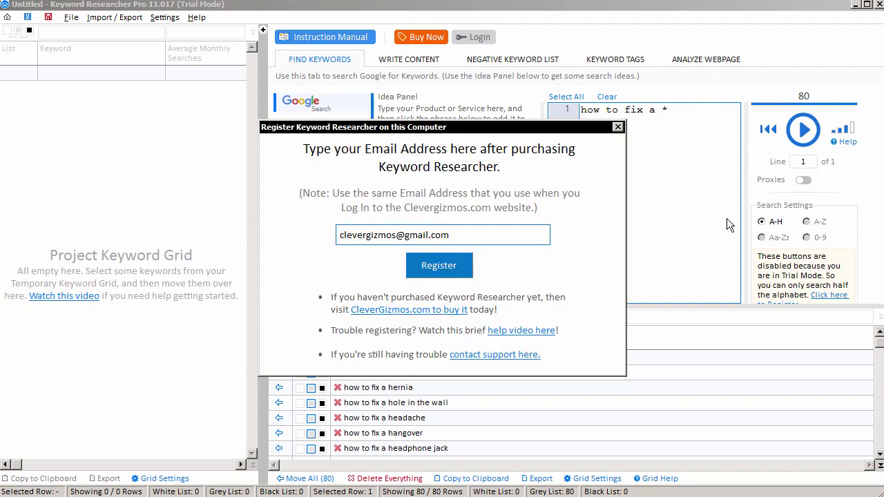
pyautogui.click(440, 270)
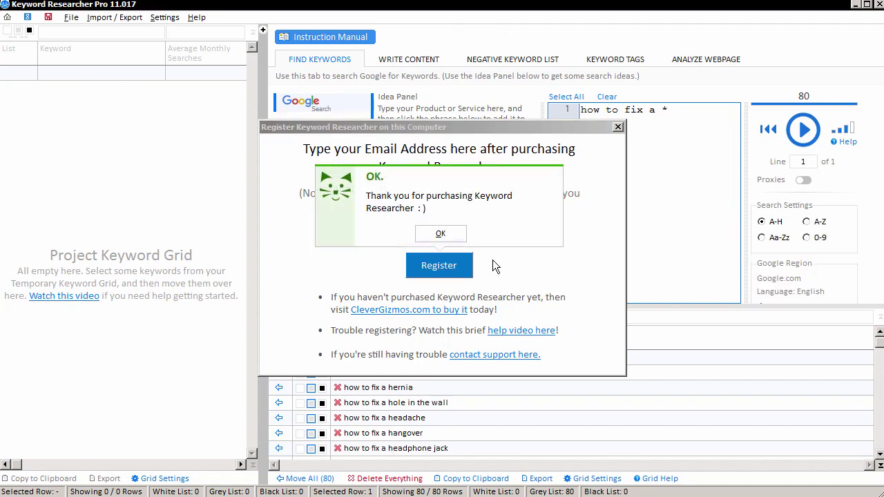
pyautogui.click(442, 235)
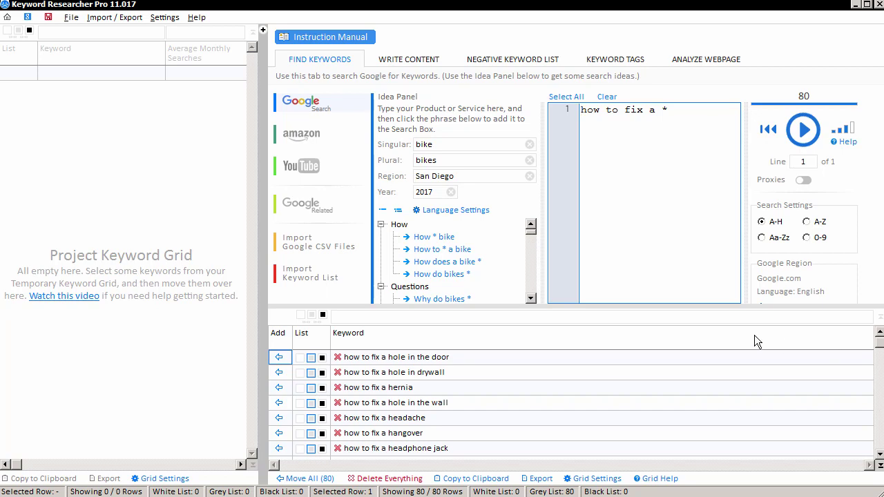
# Step: Enlarge the search area, set Search Settings to A–Z, and clear the Search Box
pyautogui.moveTo(710, 309); pyautogui.dragTo(714, 348)
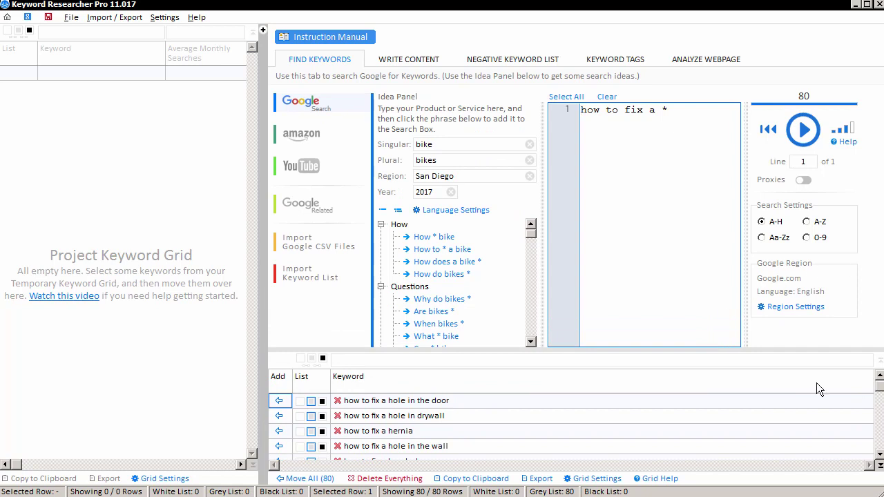
pyautogui.click(808, 223)
pyautogui.click(762, 223)
pyautogui.click(808, 223)
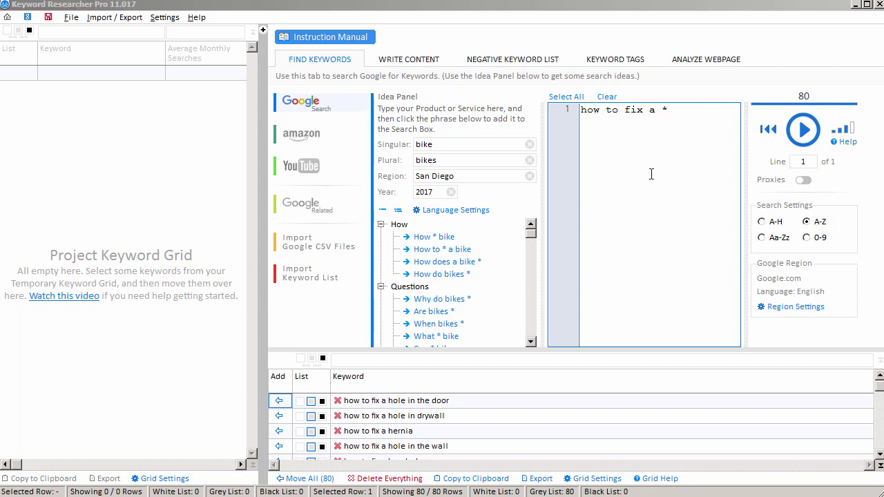
pyautogui.click(608, 98)
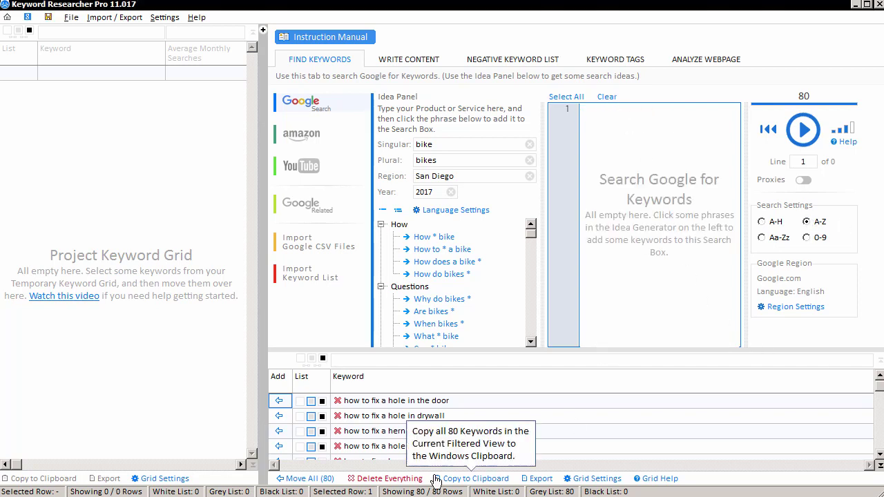
pyautogui.click(382, 479)
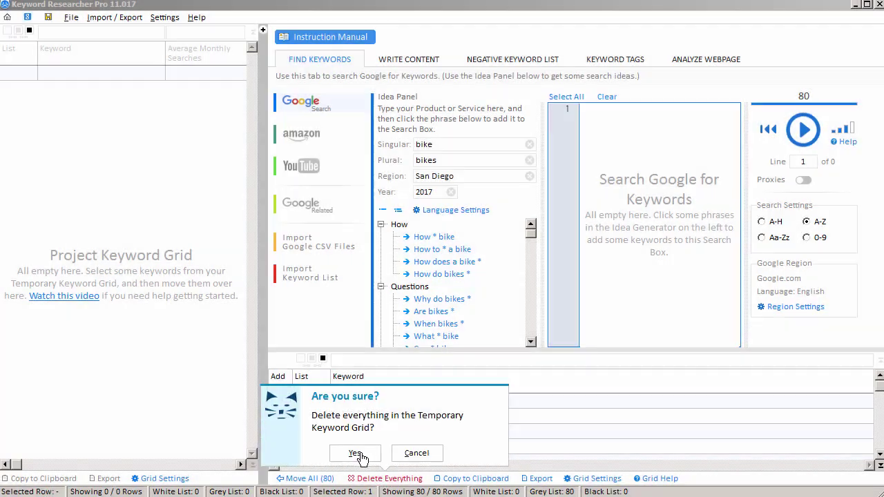
pyautogui.click(355, 453)
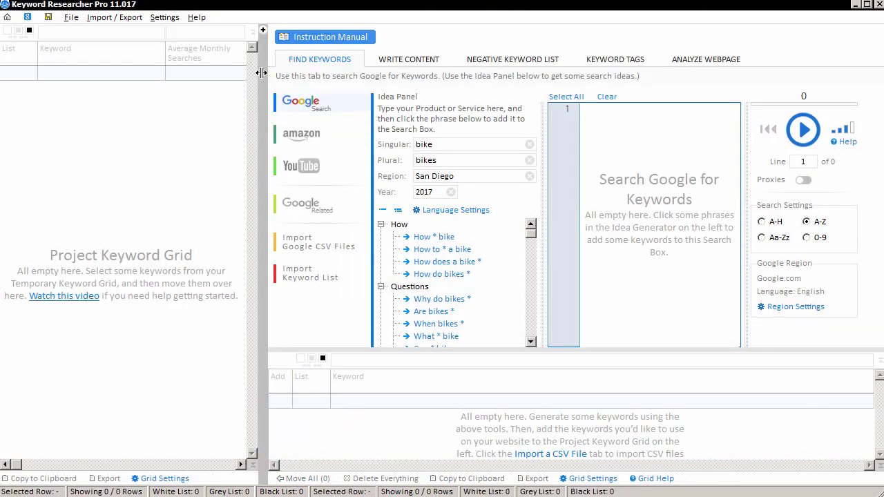
pyautogui.moveTo(261, 89); pyautogui.dragTo(99, 126)
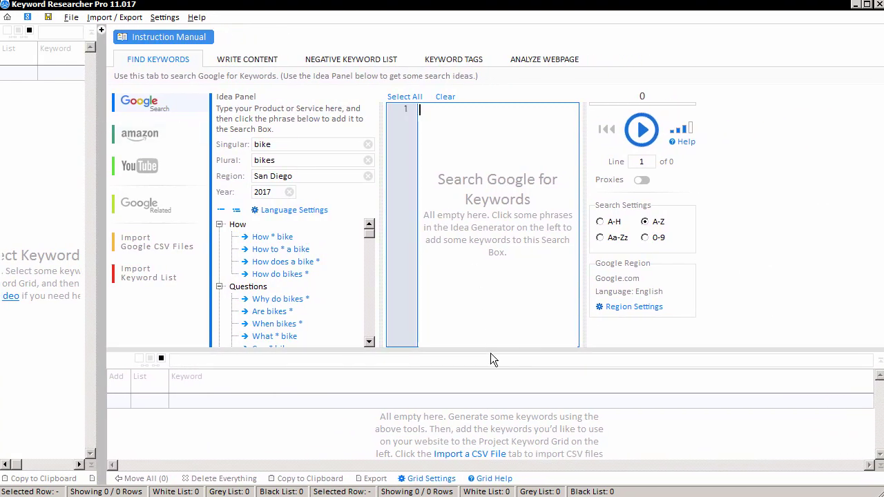
# Step: Drag the splitter down to enlarge the Idea Panel above the keyword grid
pyautogui.moveTo(491, 352); pyautogui.dragTo(492, 372)
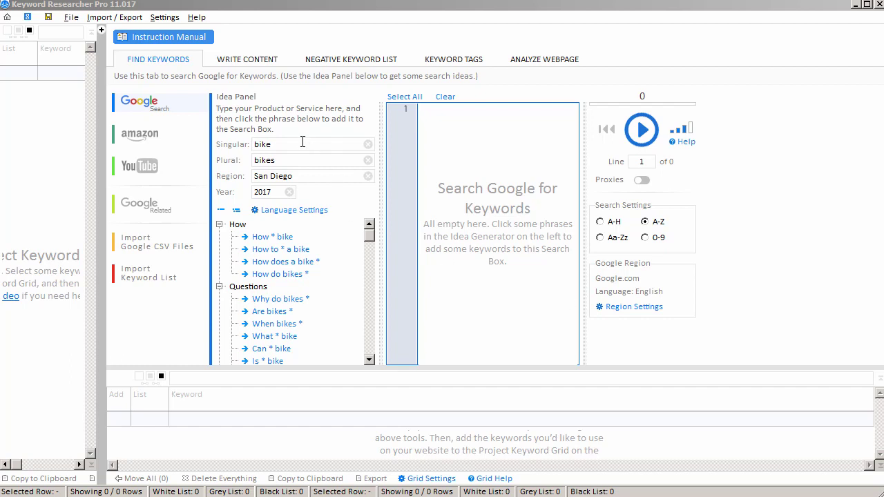
# Step: Set the idea product to camera, plural cameras, and the region to Los Angeles
pyautogui.moveTo(294, 145); pyautogui.dragTo(250, 145)
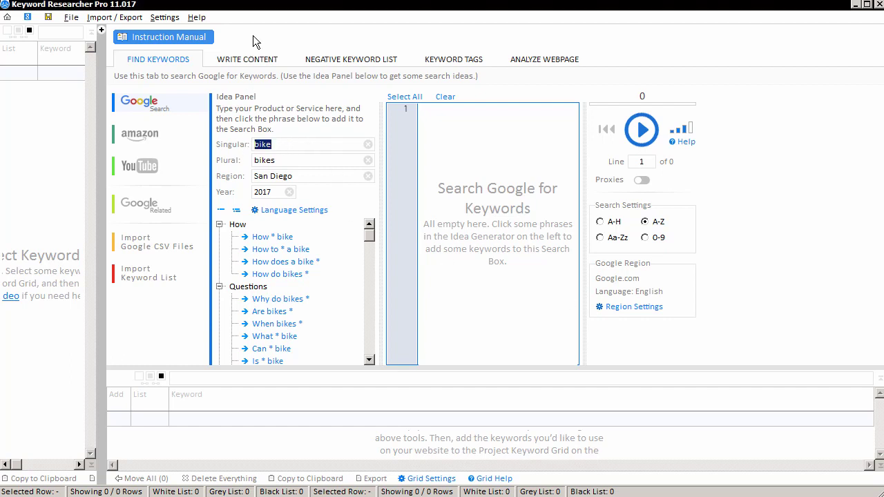
pyautogui.write('camera')
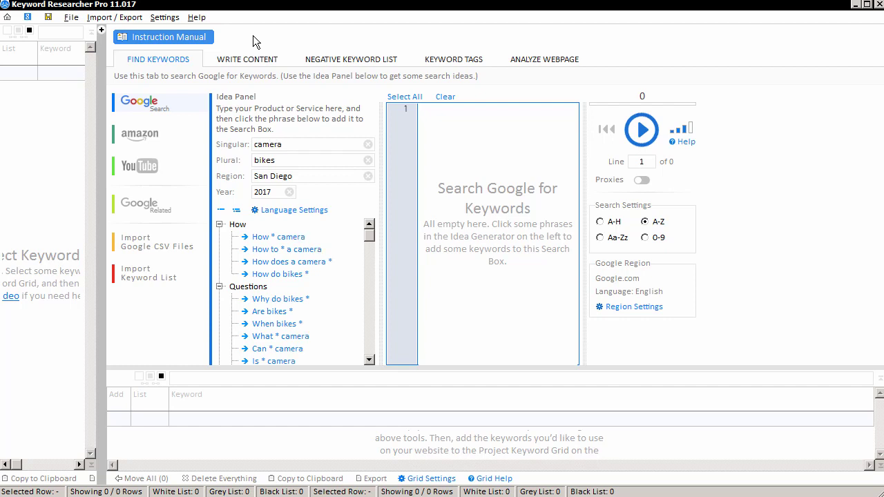
pyautogui.press('Tab')
pyautogui.write('cameras')
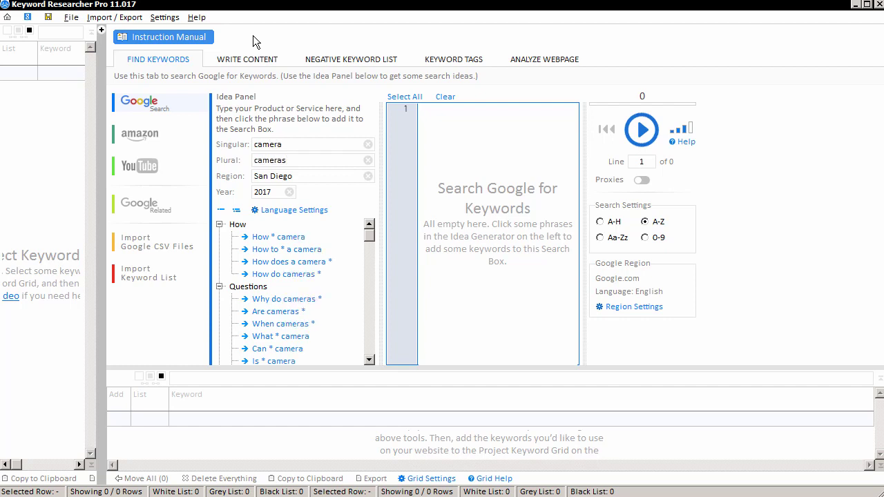
pyautogui.press('Tab')
pyautogui.write('Los Angeles')
pyautogui.moveTo(370, 241)
pyautogui.mouseDown()
pyautogui.moveTo(369, 332)
pyautogui.moveTo(376, 232)
pyautogui.mouseUp()
# Step: Add 'How * camera', 'How to * a camera', 'Why do cameras *' and 'Are cameras *' to the Search Box
pyautogui.click(289, 241)
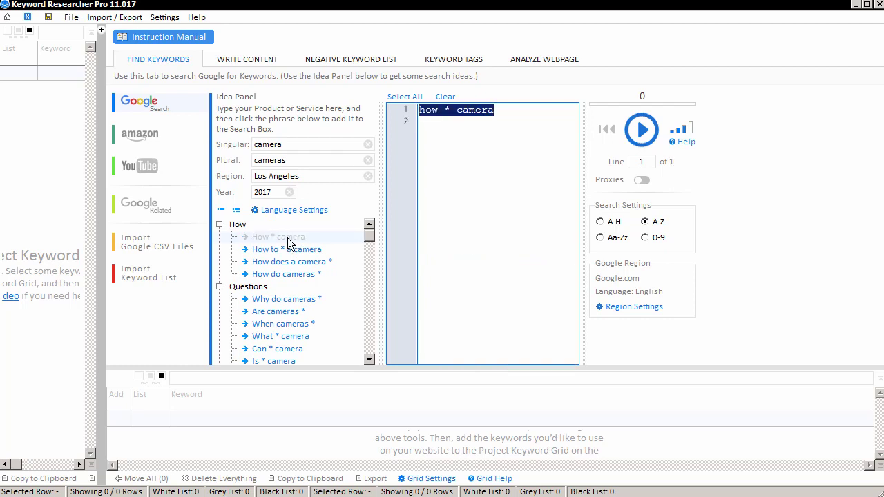
pyautogui.click(295, 250)
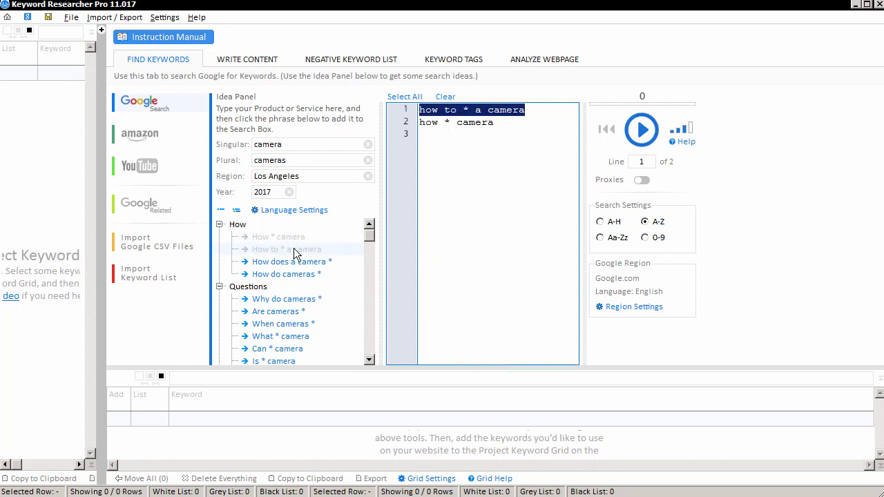
pyautogui.click(369, 361)
pyautogui.click(368, 360)
pyautogui.click(369, 360)
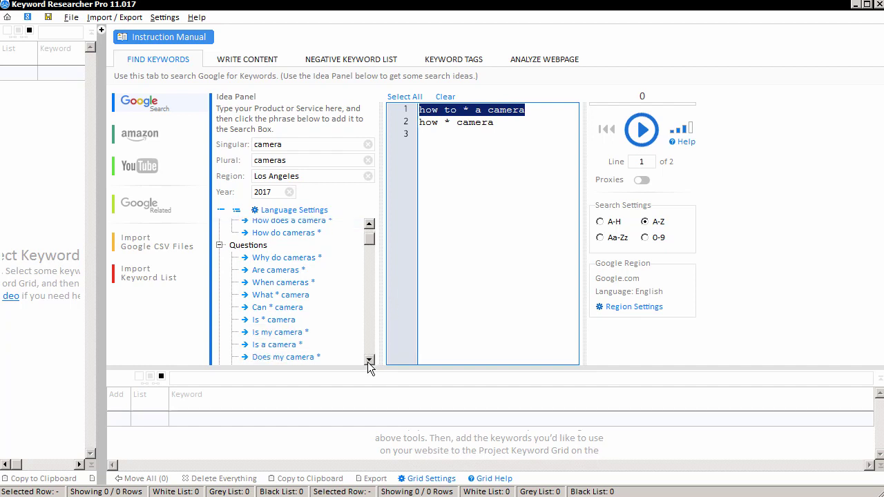
pyautogui.click(281, 259)
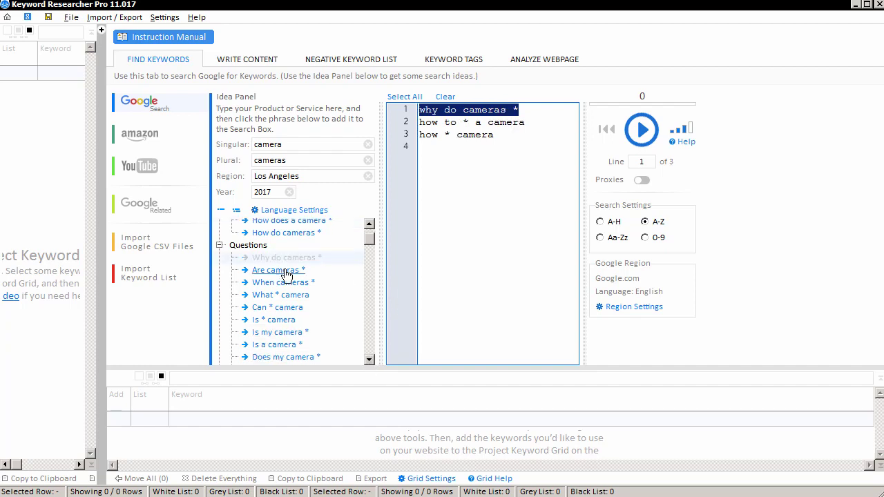
pyautogui.click(278, 270)
# Step: Add '* for cameras', '* for a camera', 'cameras for *' and 'Los Angeles camera *' to the Search Box
pyautogui.click(369, 360)
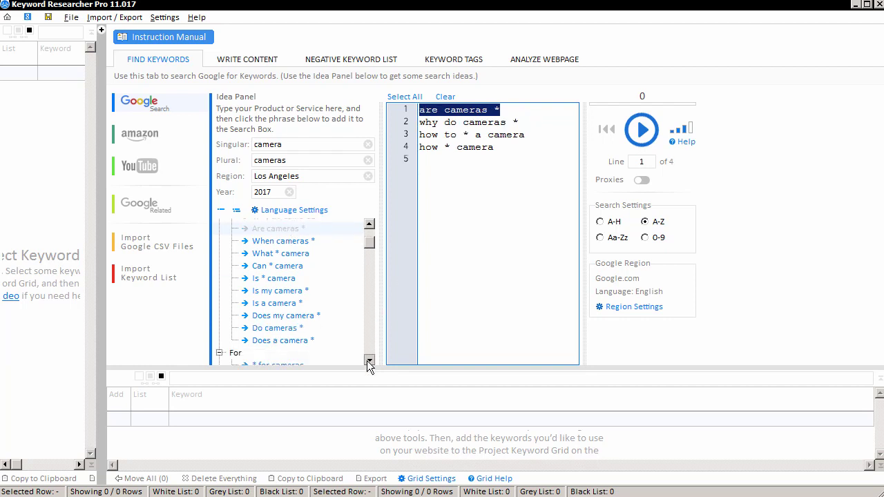
pyautogui.moveTo(369, 365); pyautogui.dragTo(369, 362)
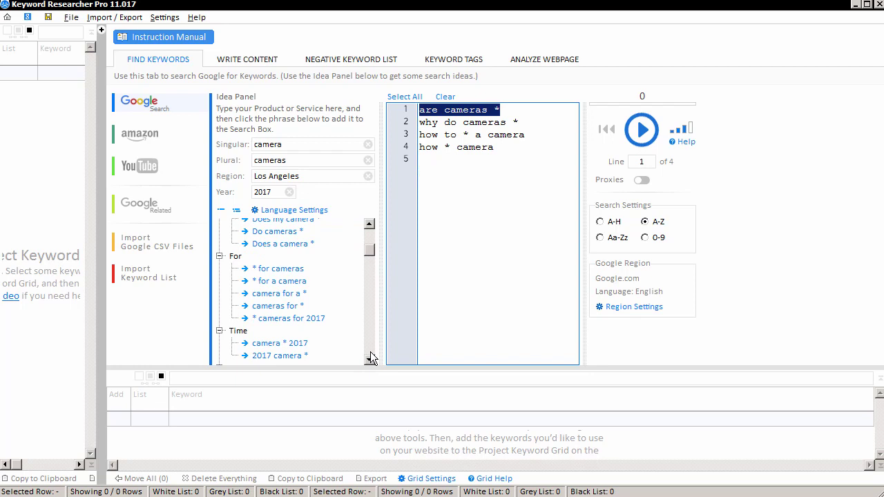
pyautogui.click(290, 269)
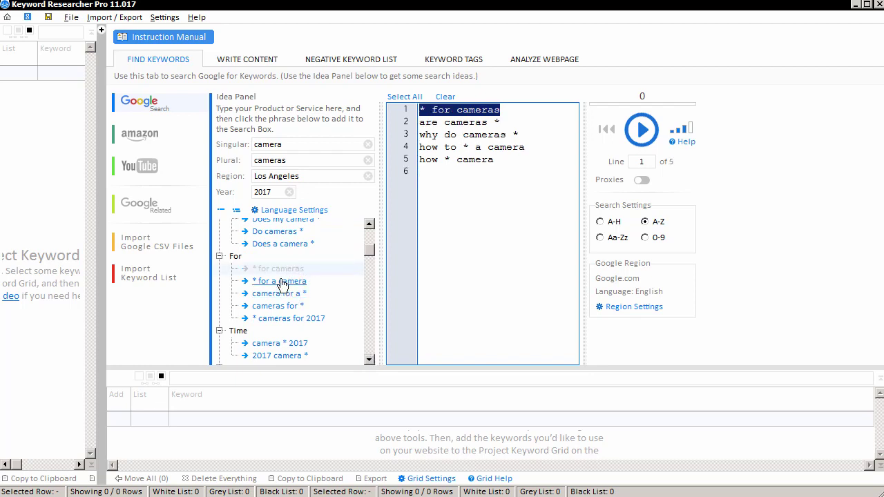
pyautogui.click(282, 282)
pyautogui.click(301, 307)
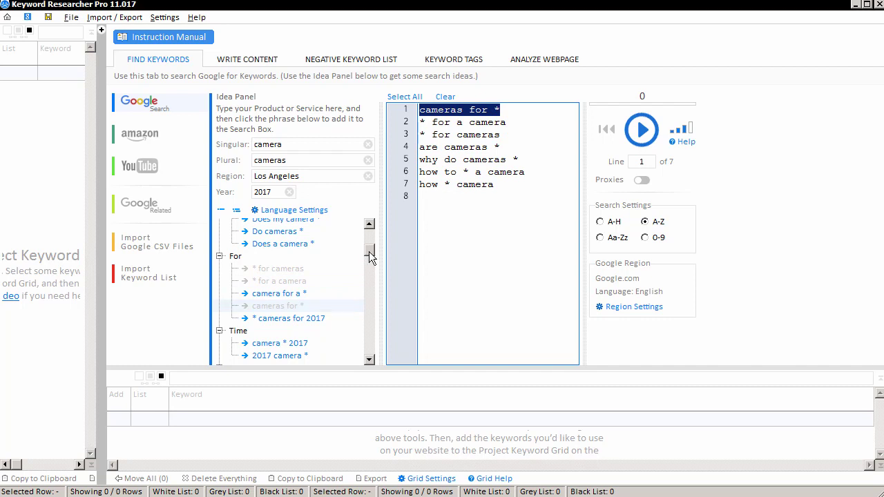
pyautogui.moveTo(369, 253); pyautogui.dragTo(371, 263)
pyautogui.scroll(-1, 369, 261)
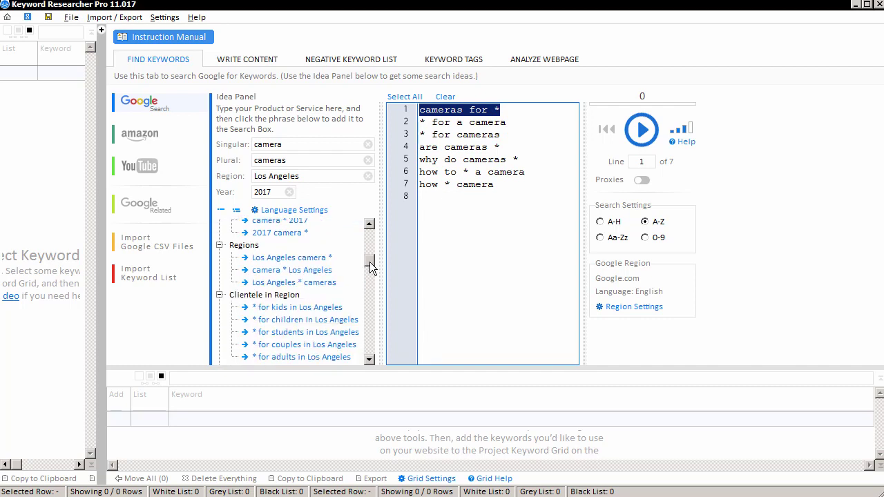
pyautogui.click(304, 261)
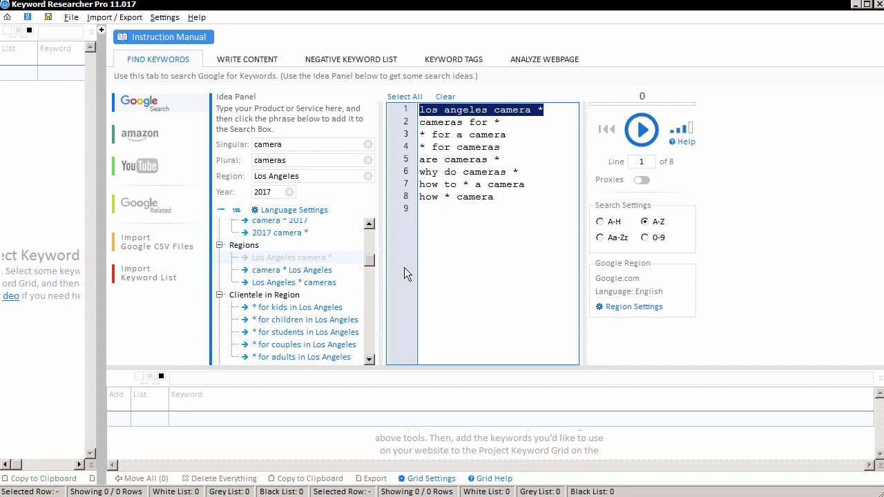
pyautogui.click(484, 210)
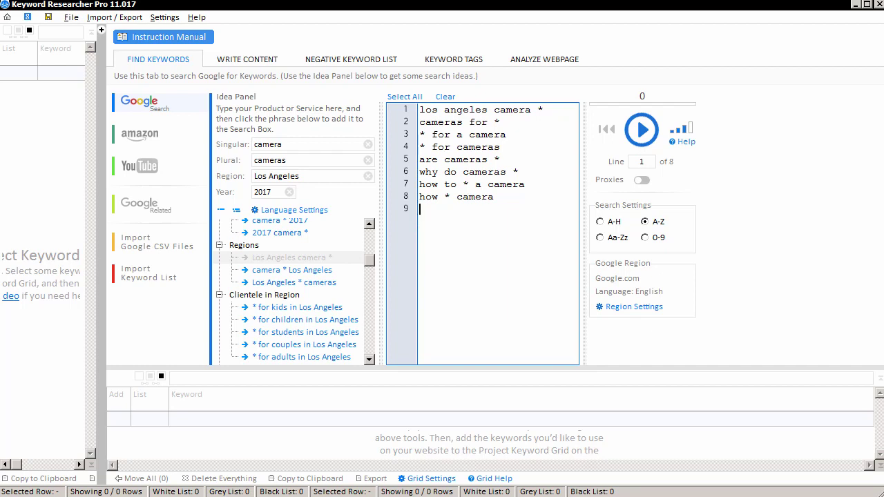
# Step: Run the Google search for the eight camera phrases with an enlarged grid, then pause it
pyautogui.click(640, 130)
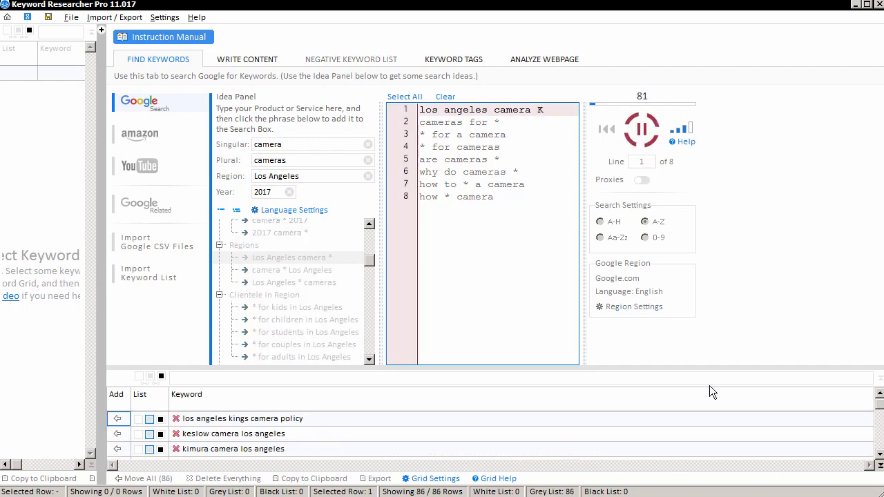
pyautogui.moveTo(635, 369); pyautogui.dragTo(641, 199)
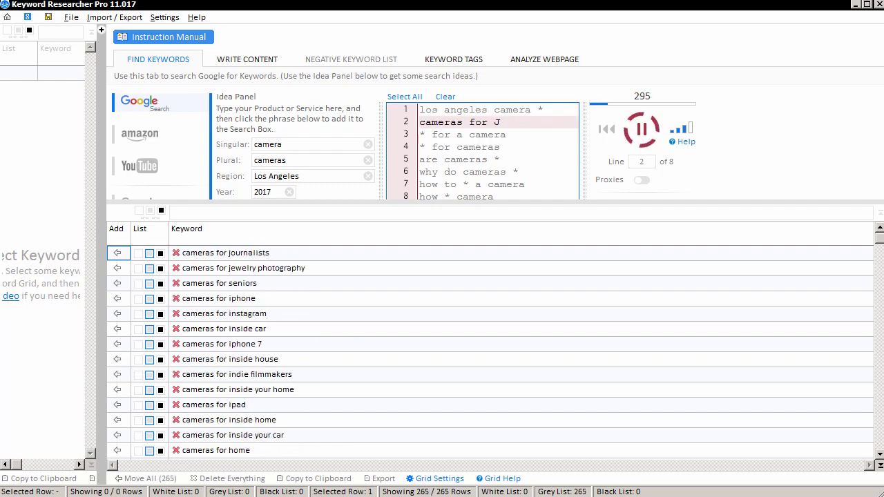
pyautogui.click(642, 129)
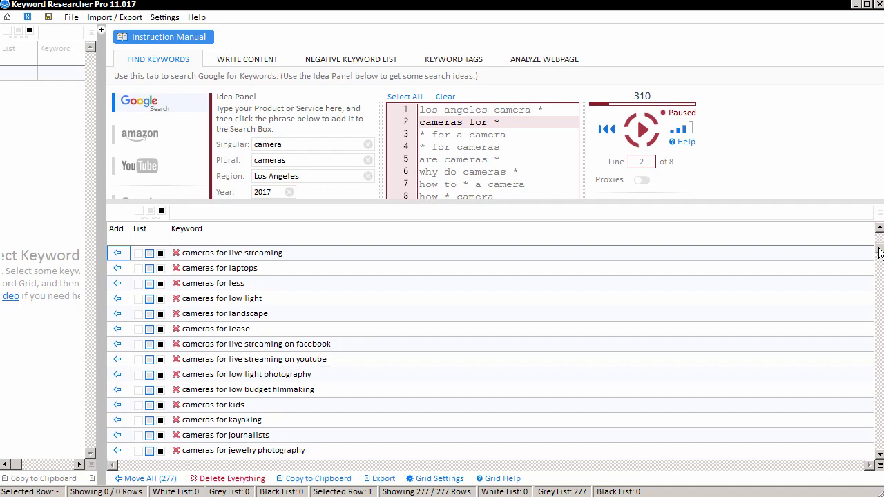
# Step: Copy all 277 gathered keywords to the clipboard
pyautogui.scroll(-15, 880, 459)
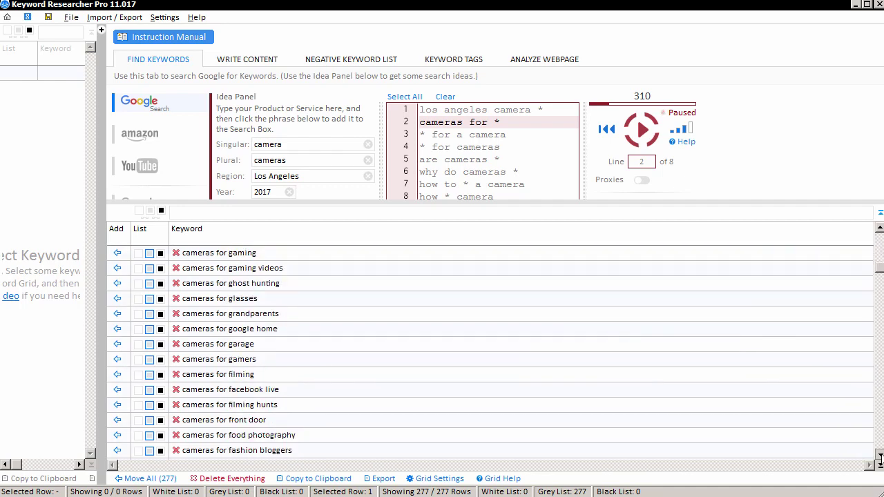
pyautogui.scroll(-15, 880, 459)
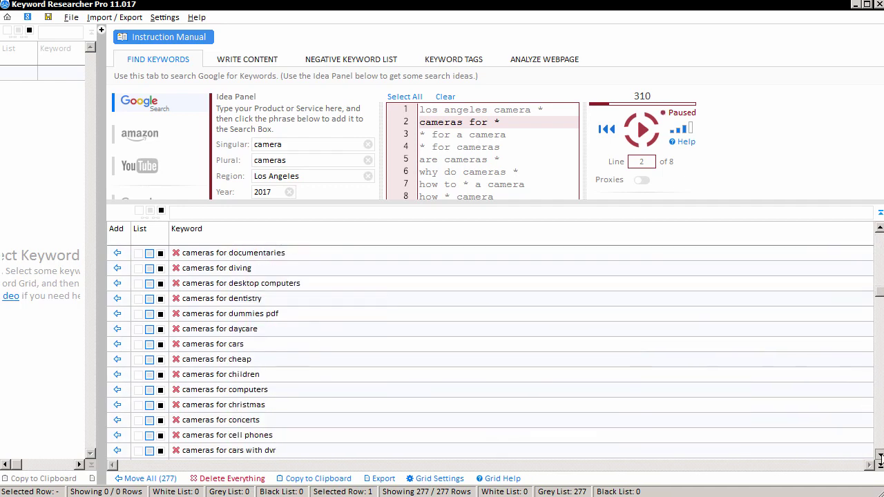
pyautogui.scroll(-10, 880, 458)
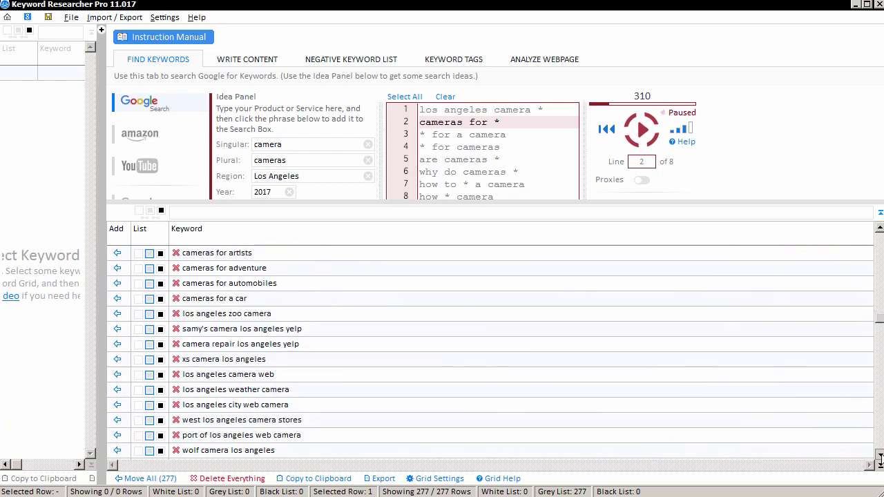
pyautogui.scroll(-10, 880, 459)
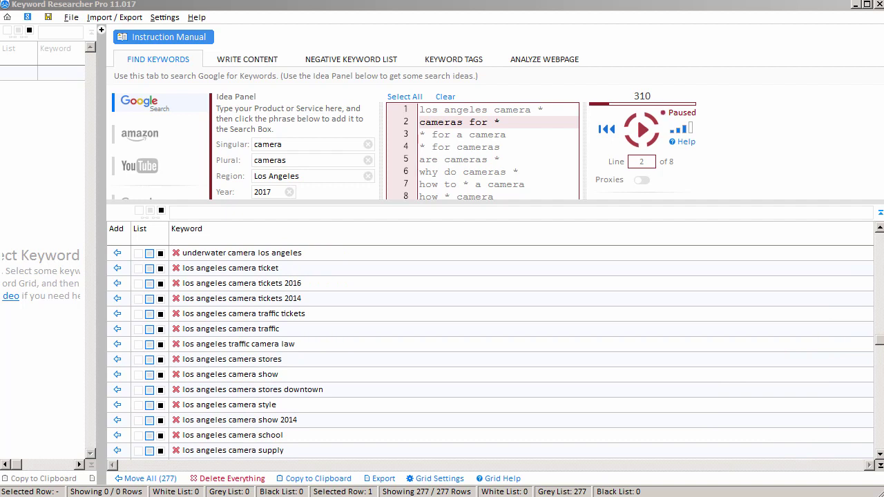
pyautogui.click(325, 479)
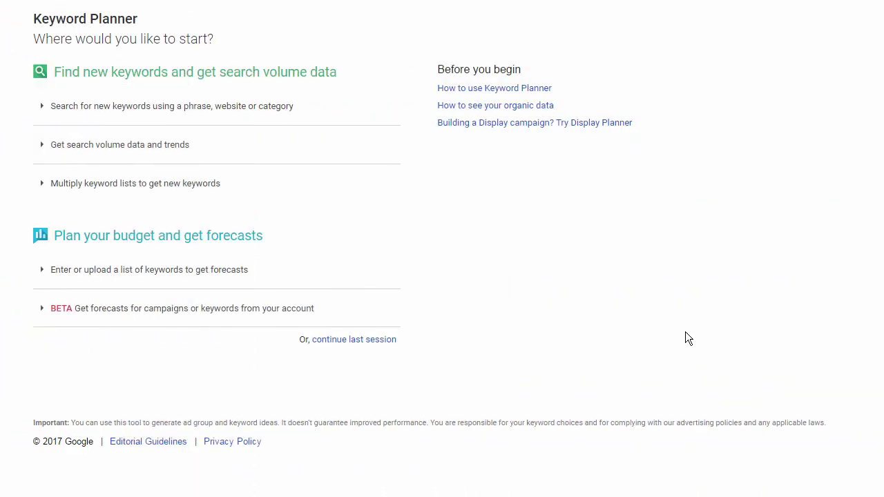
# Step: Paste the camera keyword list into Keyword Planner's search volume tool and get search volumes
pyautogui.click(151, 155)
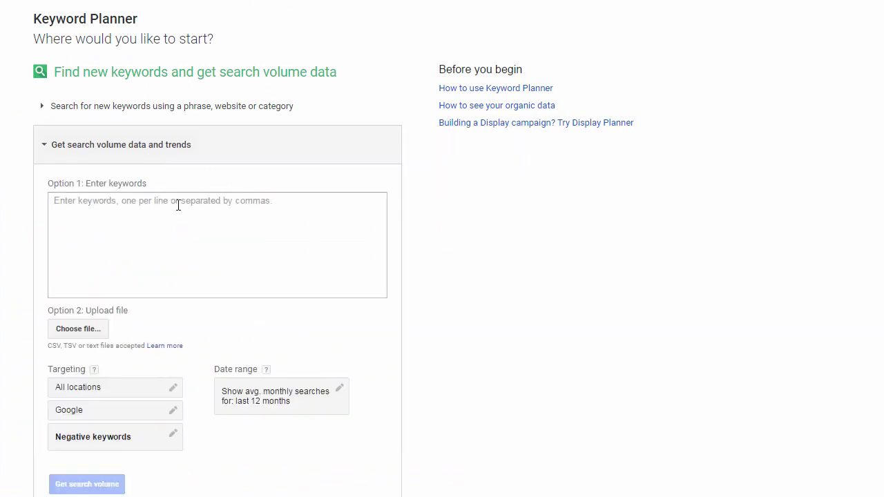
pyautogui.rightClick(178, 215)
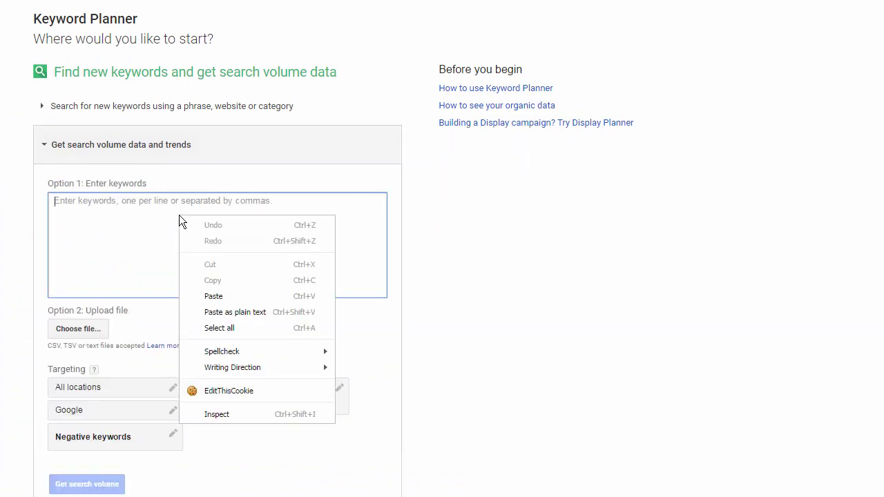
pyautogui.click(238, 295)
pyautogui.click(110, 485)
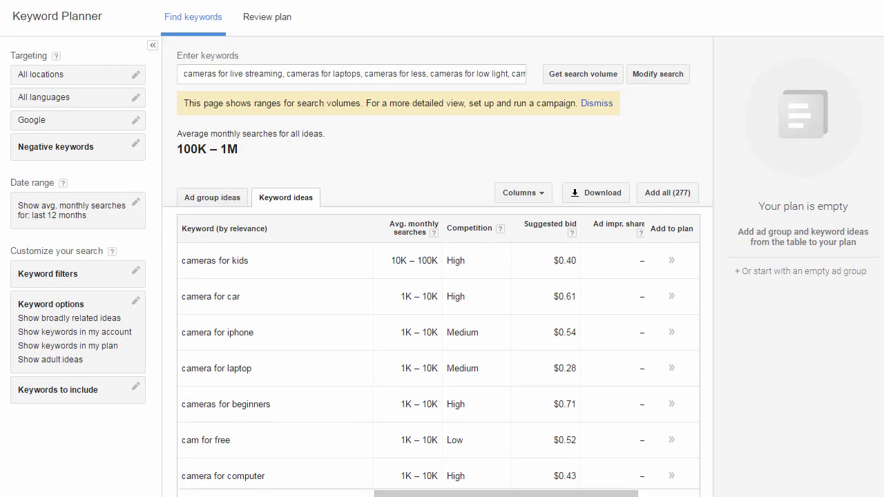
pyautogui.scroll(-5, 438, 311)
pyautogui.scroll(5, 438, 311)
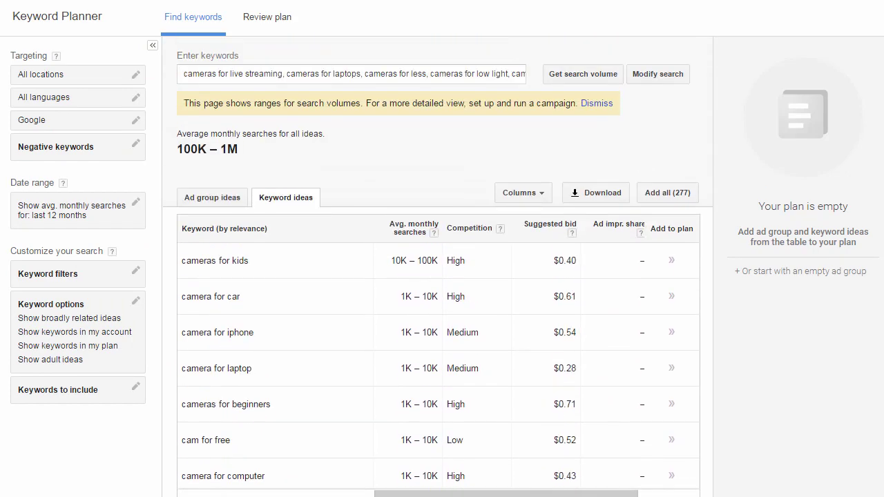
# Step: Download the 277 keyword ideas as an Excel CSV file
pyautogui.click(592, 194)
pyautogui.moveTo(401, 232); pyautogui.dragTo(378, 233)
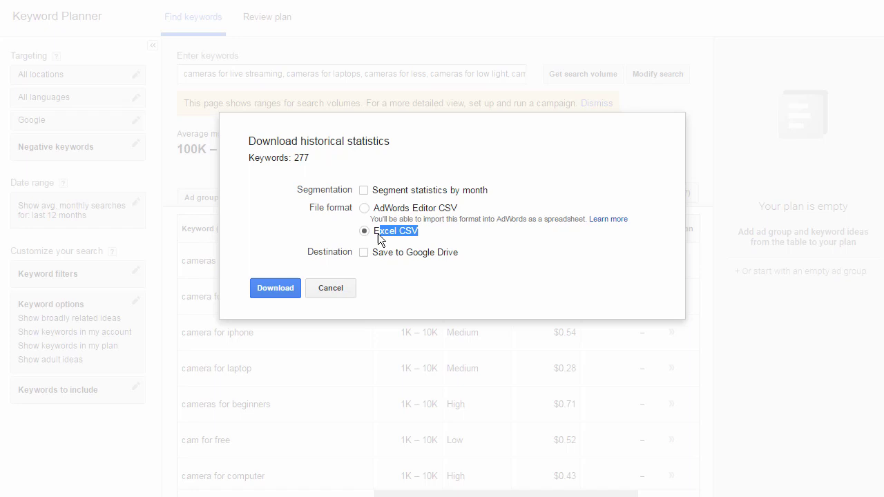
pyautogui.click(274, 289)
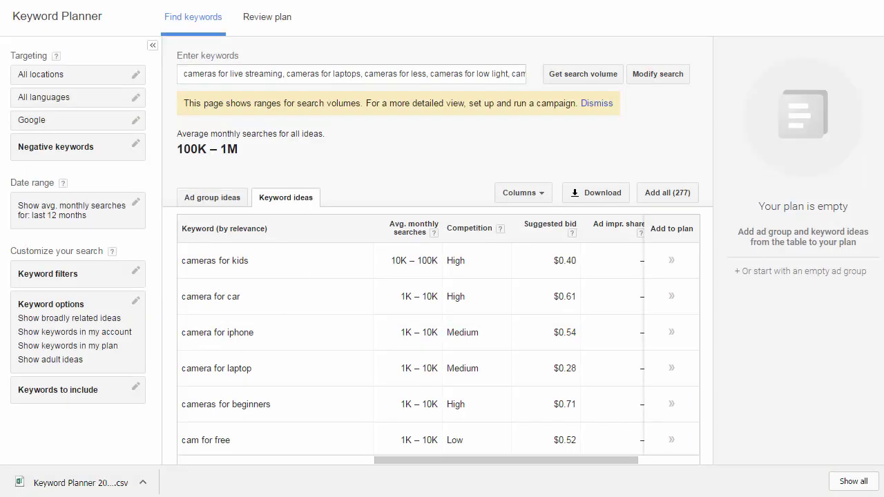
pyautogui.moveTo(646, 167); pyautogui.dragTo(490, 249)
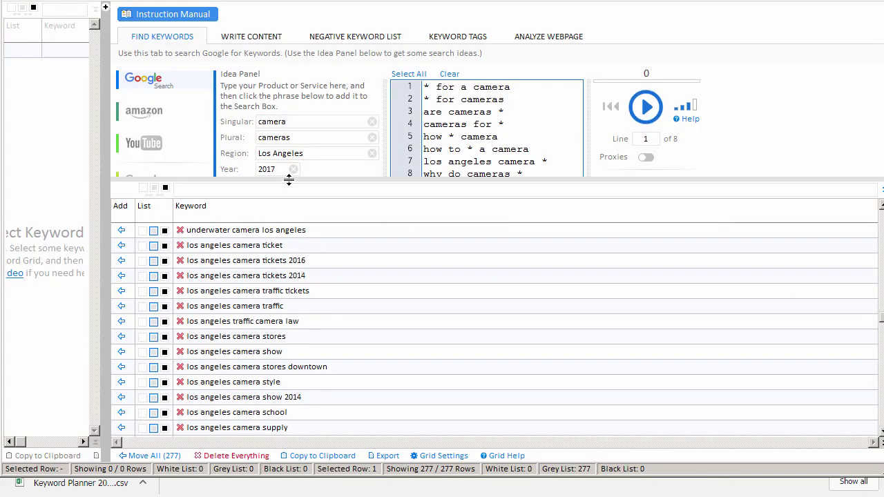
# Step: Drop the downloaded Keyword Planner CSV onto the Google CSV import area, bringing the grid to 338 keywords
pyautogui.moveTo(288, 179); pyautogui.dragTo(298, 292)
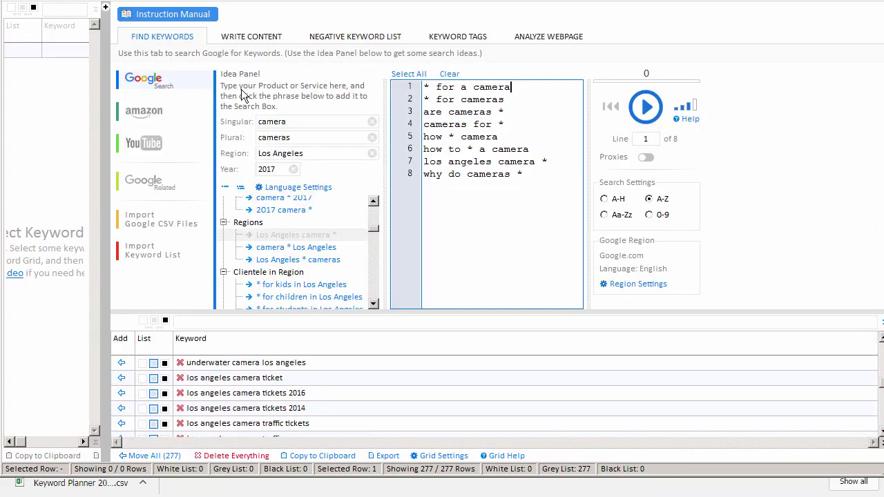
pyautogui.click(148, 225)
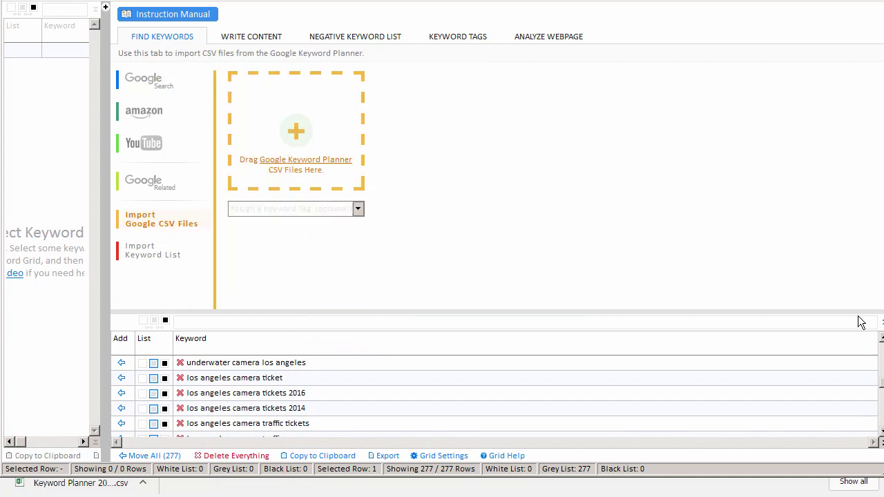
pyautogui.moveTo(726, 250); pyautogui.dragTo(526, 96)
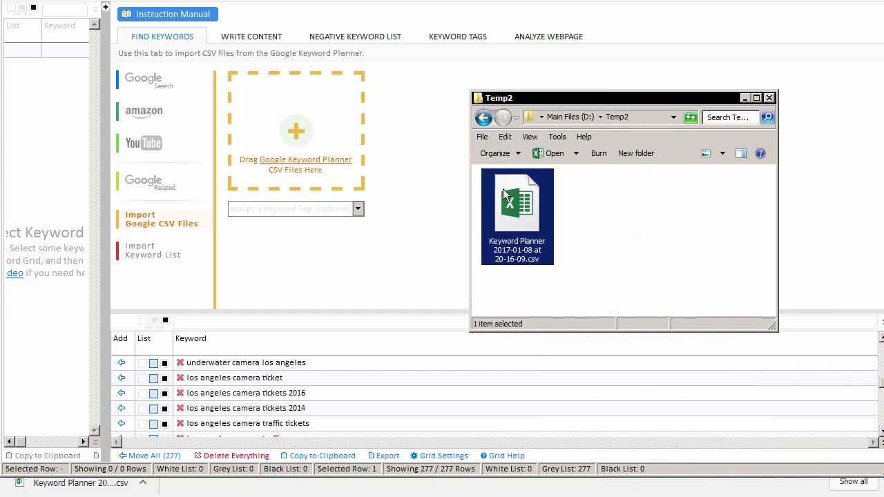
pyautogui.moveTo(507, 199); pyautogui.dragTo(300, 136)
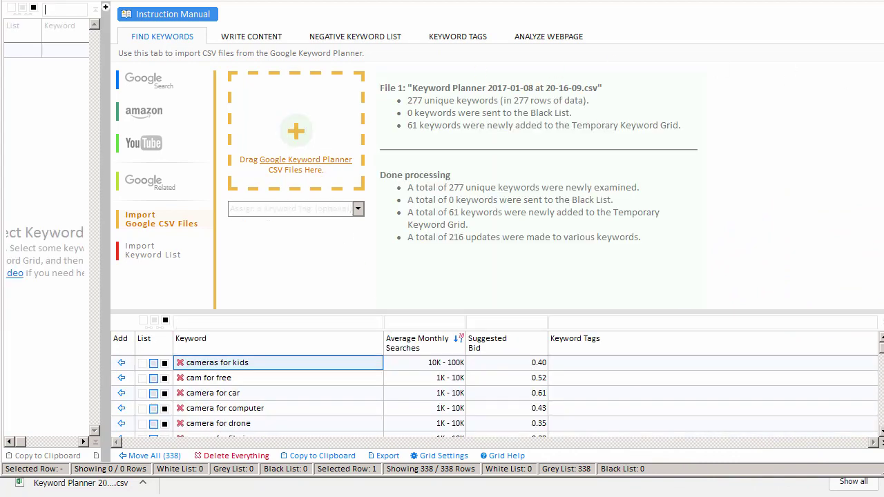
pyautogui.moveTo(661, 310); pyautogui.dragTo(670, 166)
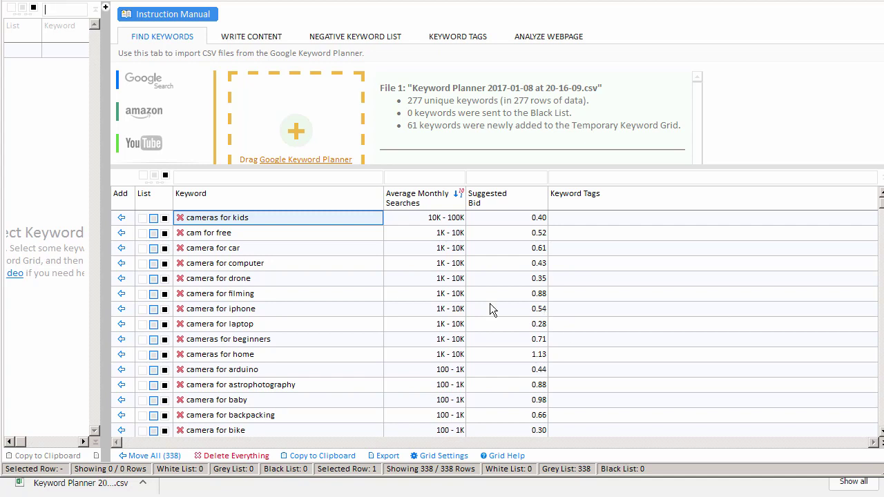
# Step: Select a row in the 338 imported keywords and step down through the list
pyautogui.click(329, 250)
pyautogui.press('Down')
pyautogui.press('Down')
pyautogui.press('Down')
pyautogui.press('Down')
pyautogui.press('Down')
pyautogui.press('Down')
pyautogui.press('Down')
pyautogui.press('Down')
pyautogui.press('Down')
pyautogui.press('Down')
pyautogui.press('Down')
pyautogui.press('Down')
pyautogui.press('Down')
pyautogui.press('Down')
pyautogui.press('Down')
pyautogui.press('Down')
pyautogui.press('Down')
pyautogui.press('Down')
pyautogui.press('Down')
pyautogui.press('Down')
pyautogui.press('Down')
pyautogui.press('Down')
pyautogui.press('Down')
pyautogui.press('Down')
pyautogui.press('Down')
pyautogui.press('Down')
pyautogui.press('Down')
pyautogui.press('Down')
pyautogui.press('Down')
pyautogui.press('Down')
pyautogui.press('Down')
pyautogui.press('Down')
pyautogui.press('Down')
pyautogui.press('Down')
pyautogui.press('Down')
pyautogui.press('Down')
pyautogui.press('Down')
pyautogui.press('Down')
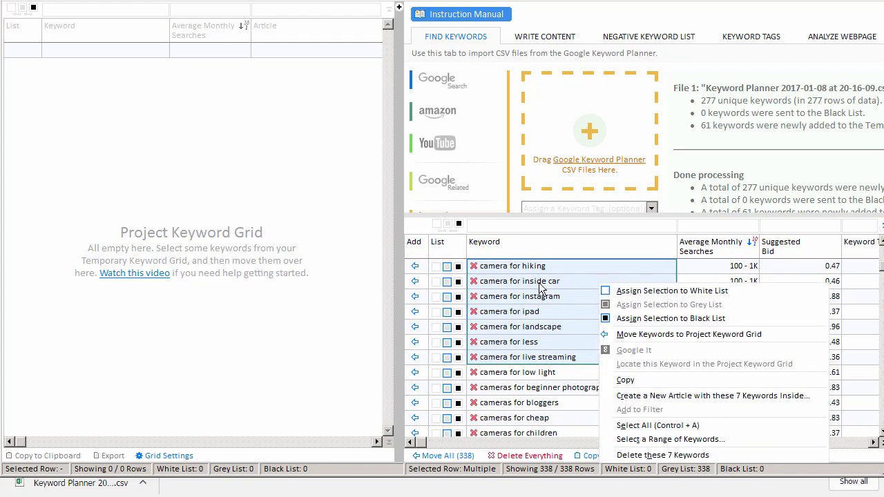
# Step: Delete the seven keywords from hiking to live streaming, then black-list the low light, beginner photographers and bloggers cameras
pyautogui.click(676, 456)
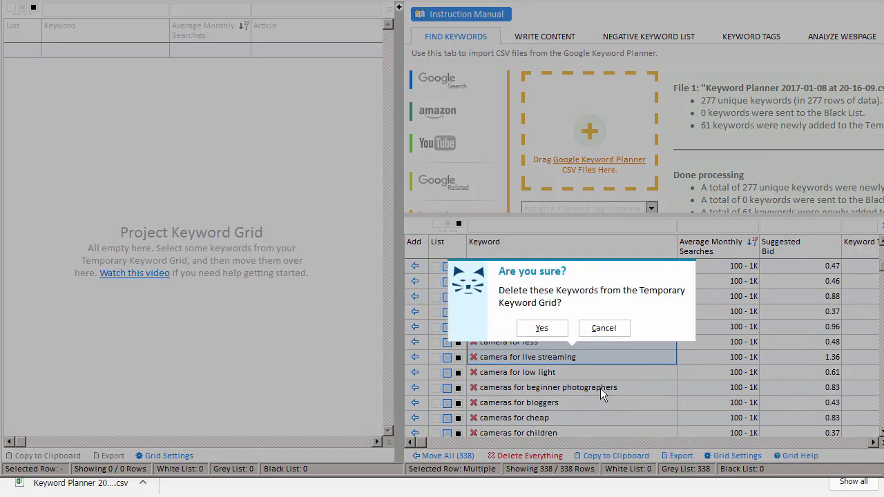
pyautogui.click(540, 330)
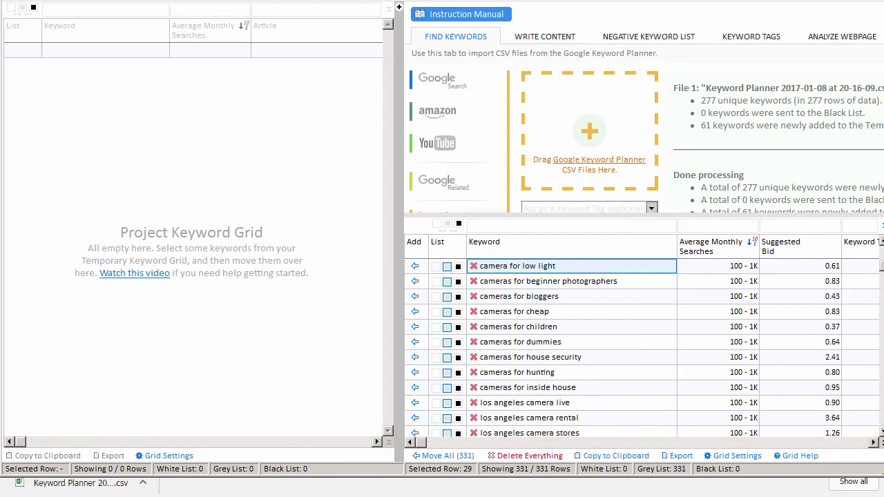
pyautogui.click(458, 266)
pyautogui.click(458, 281)
pyautogui.click(458, 296)
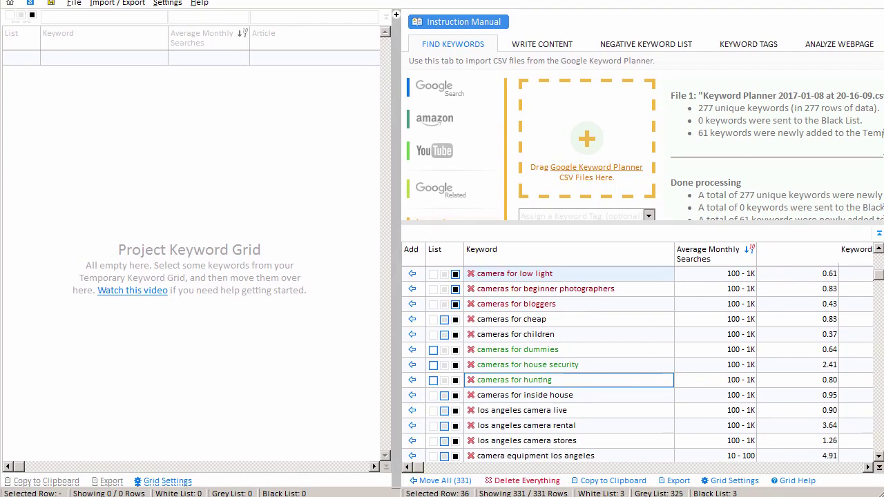
# Step: Use Move All (331) to transfer every temporary keyword into the Project Keyword Grid
pyautogui.click(440, 482)
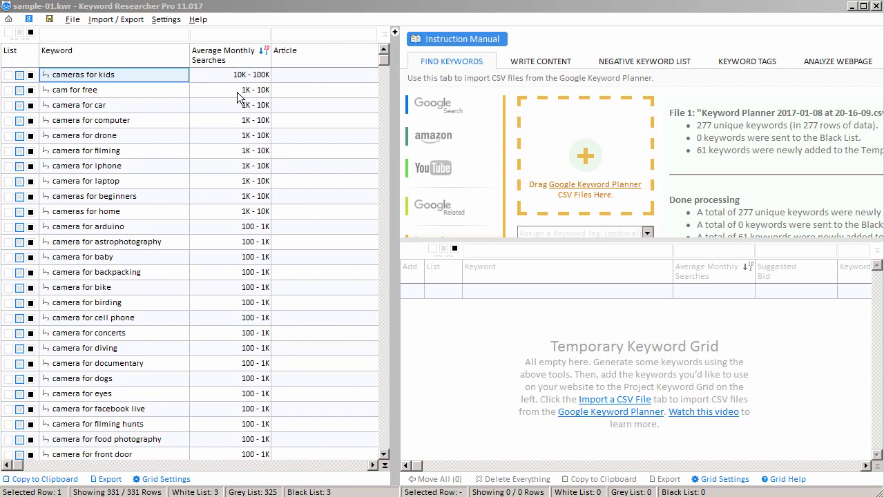
# Step: Black-list camera for astrophotography, diving and documentary
pyautogui.click(138, 242)
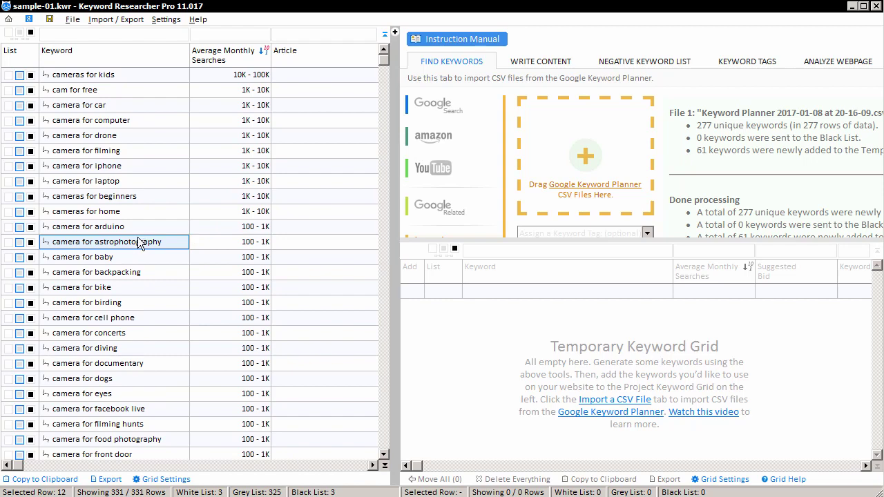
pyautogui.click(31, 242)
pyautogui.click(31, 348)
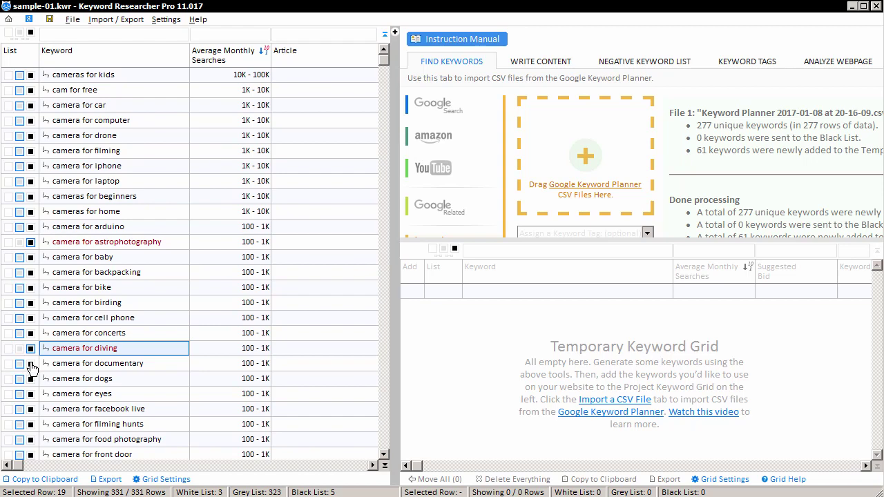
pyautogui.click(30, 364)
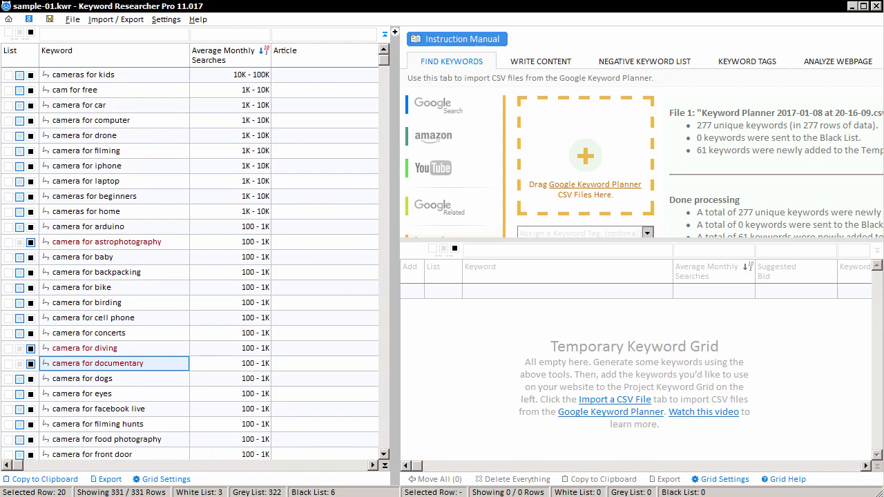
# Step: White-list kids, free and car cameras; black-list camera for computer, drone and filming
pyautogui.click(9, 74)
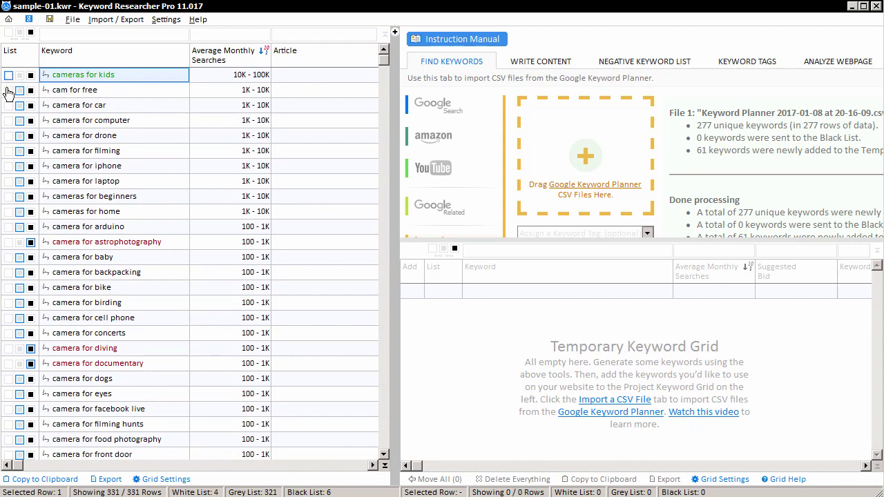
pyautogui.click(8, 90)
pyautogui.click(8, 105)
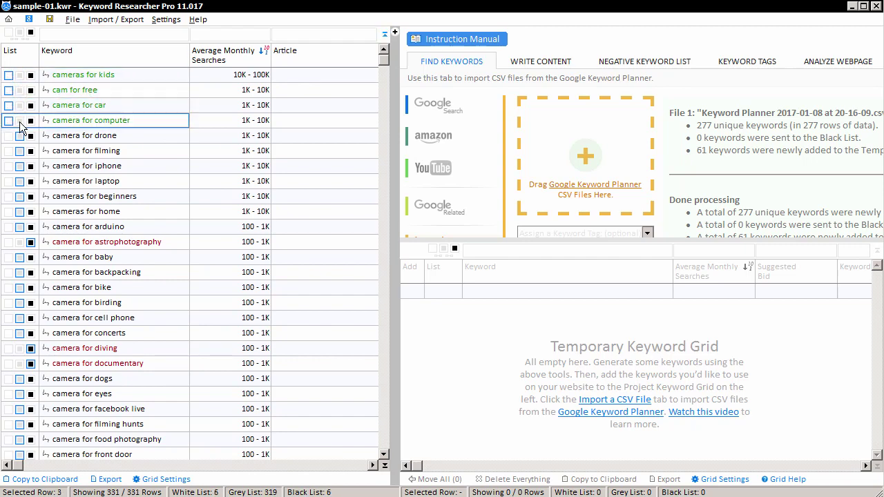
pyautogui.click(9, 120)
pyautogui.click(20, 137)
pyautogui.click(19, 121)
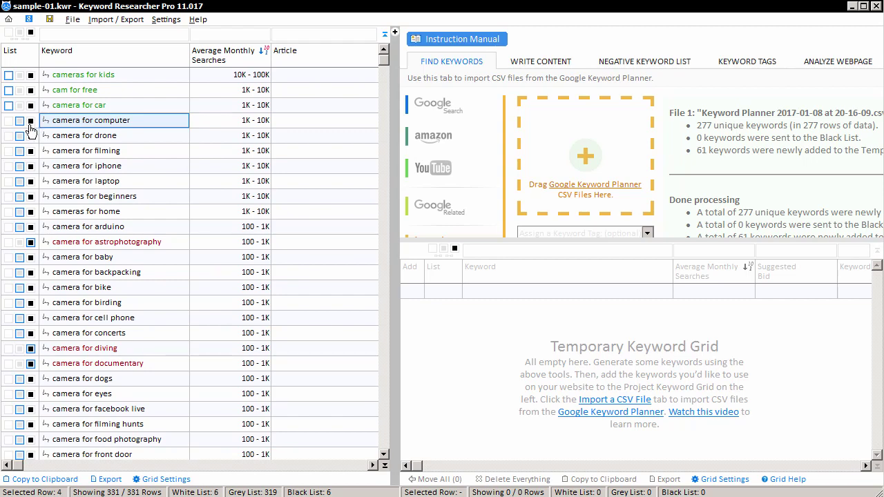
pyautogui.click(30, 121)
pyautogui.click(31, 136)
pyautogui.click(30, 150)
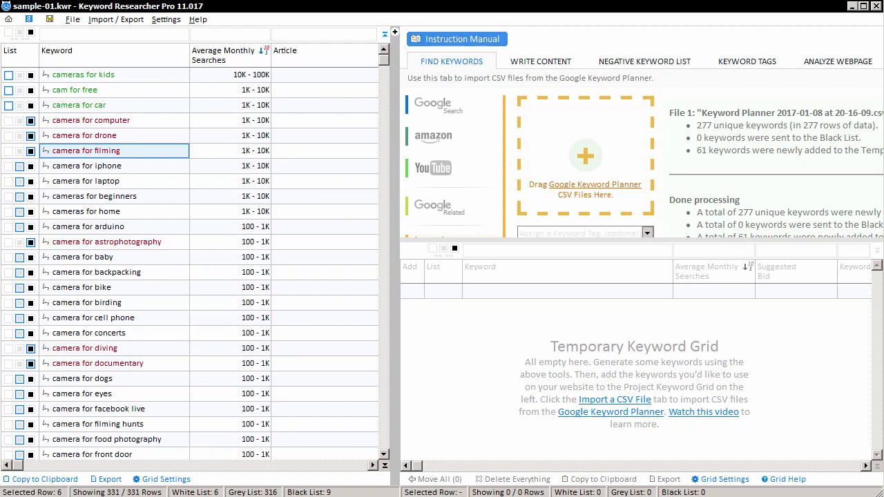
# Step: Return the kids, free, car, computer, drone and filming camera keywords to the grey list
pyautogui.click(19, 76)
pyautogui.click(20, 90)
pyautogui.click(19, 105)
pyautogui.click(19, 120)
pyautogui.click(19, 135)
pyautogui.click(19, 150)
pyautogui.click(19, 136)
# Step: Black-list kids, free, car, computer and drone cameras; white-list filming, iphone and laptop cameras
pyautogui.click(31, 74)
pyautogui.click(31, 90)
pyautogui.click(30, 105)
pyautogui.click(30, 121)
pyautogui.click(31, 135)
pyautogui.click(8, 151)
pyautogui.click(9, 166)
pyautogui.click(9, 181)
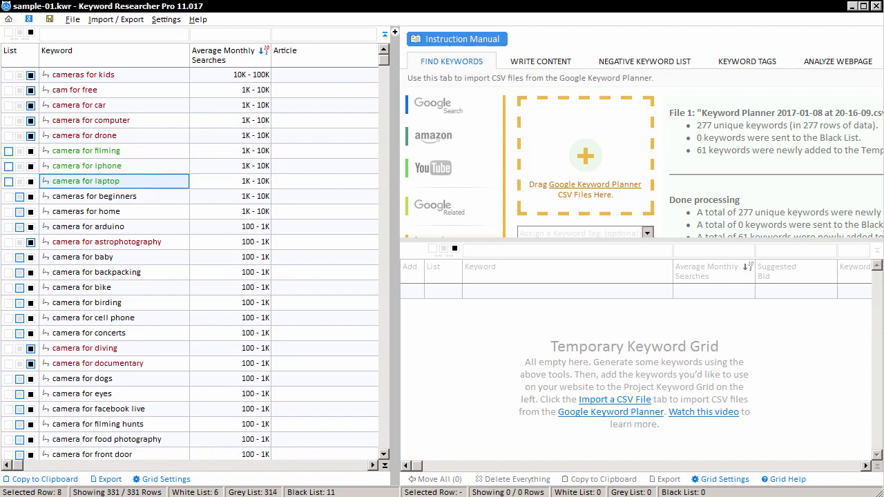
# Step: White-list kids, free and car; grey-list computer, drone, filming; black-list iphone, laptop, beginners
pyautogui.click(8, 75)
pyautogui.click(8, 89)
pyautogui.click(9, 105)
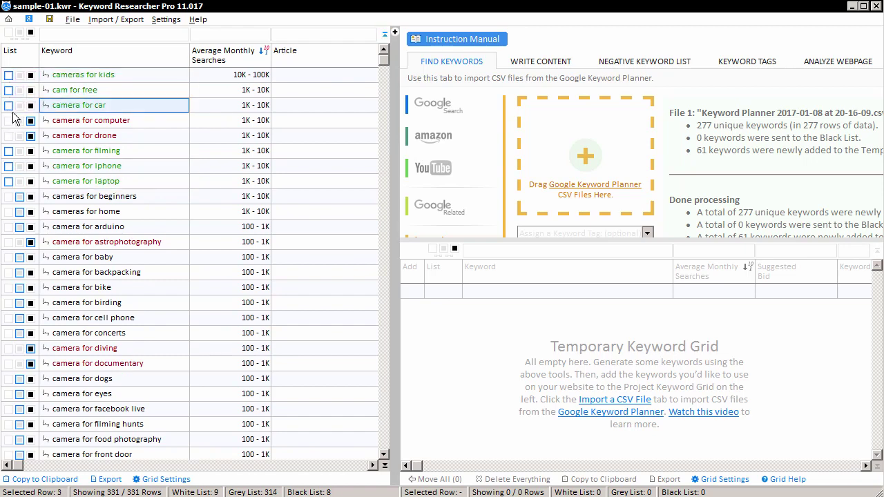
pyautogui.click(19, 120)
pyautogui.click(20, 135)
pyautogui.click(20, 151)
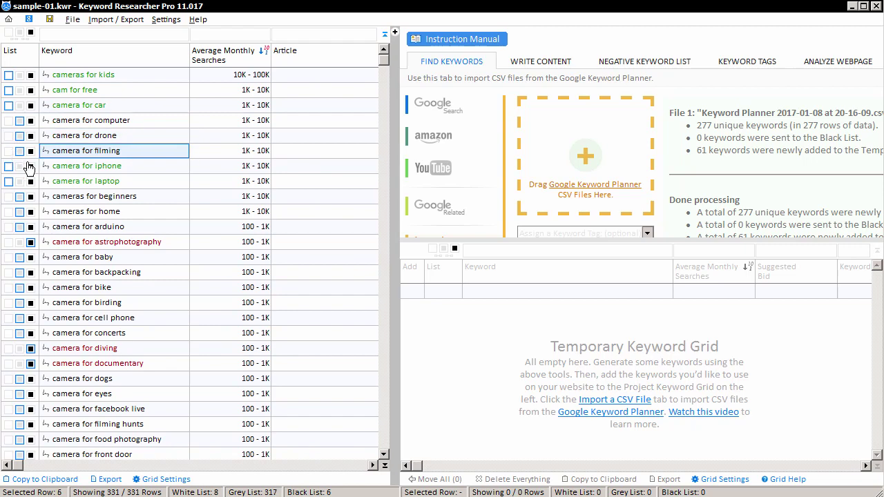
pyautogui.click(30, 165)
pyautogui.click(30, 181)
pyautogui.click(30, 196)
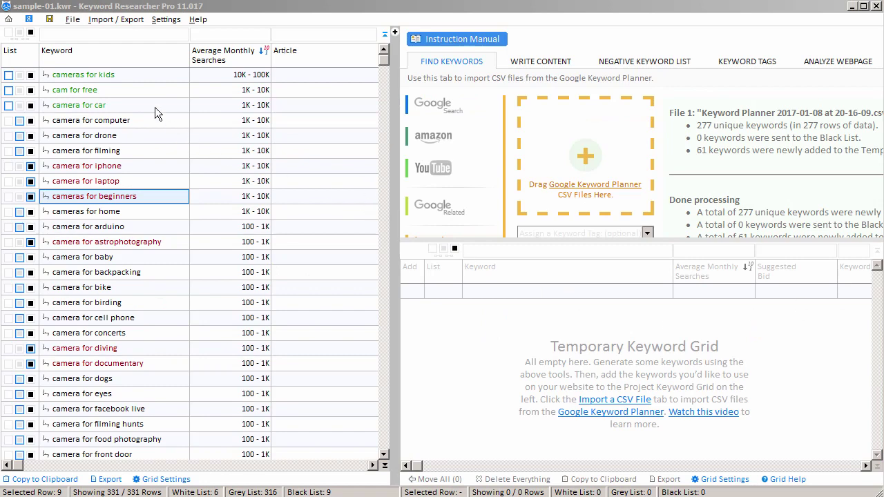
# Step: Read the Keyword column filter help and try the diet OR exercise example
pyautogui.click(114, 59)
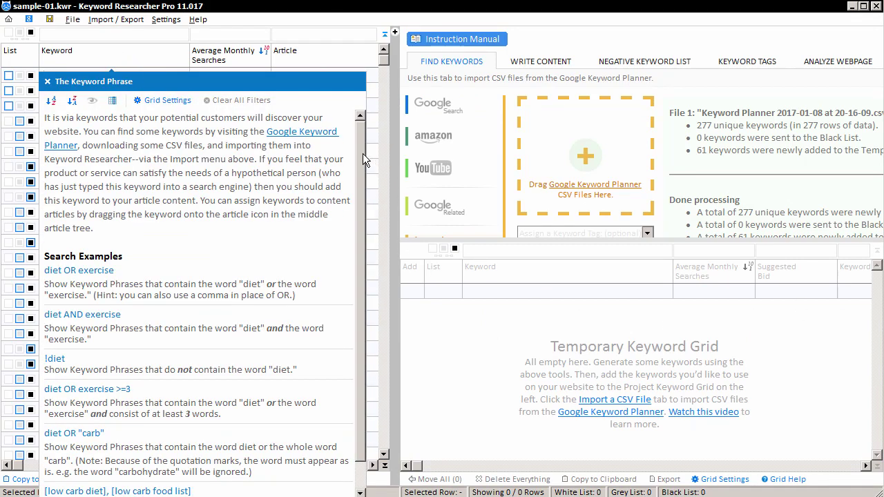
pyautogui.scroll(-1, 361, 218)
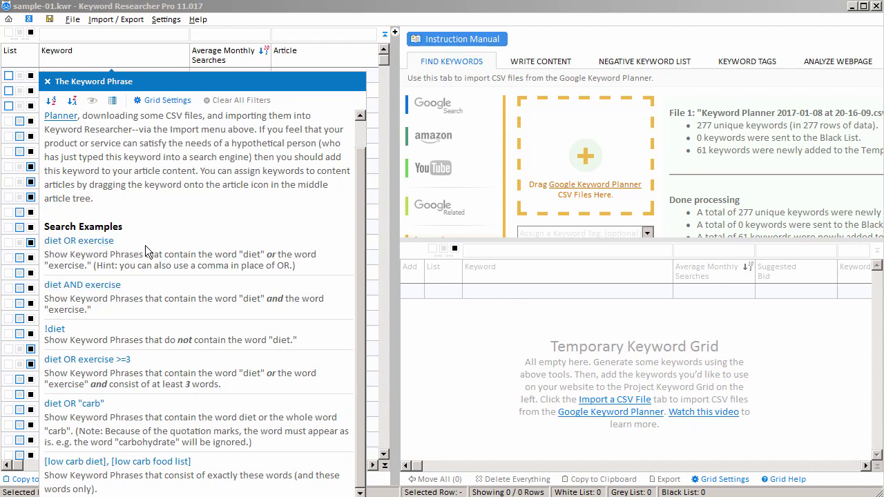
pyautogui.click(92, 242)
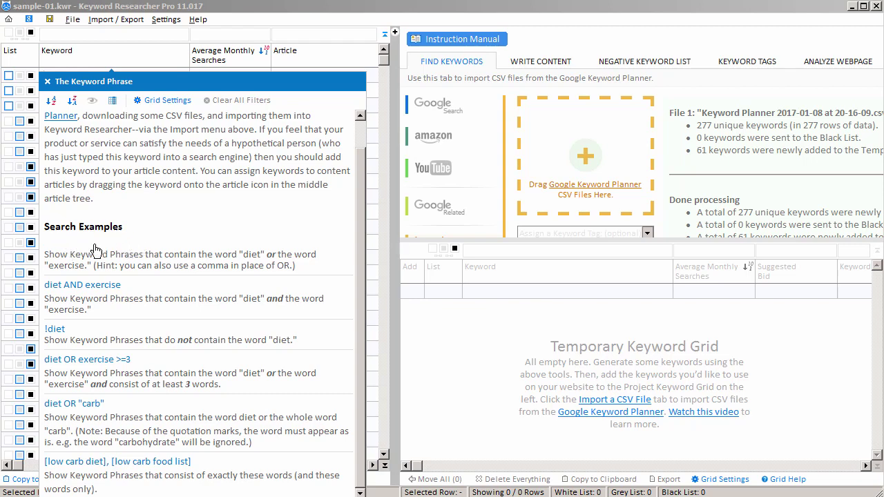
# Step: Filter the keyword grid with 'camera AND computer', leaving 4 of 331 rows
pyautogui.click(47, 81)
pyautogui.write('camera')
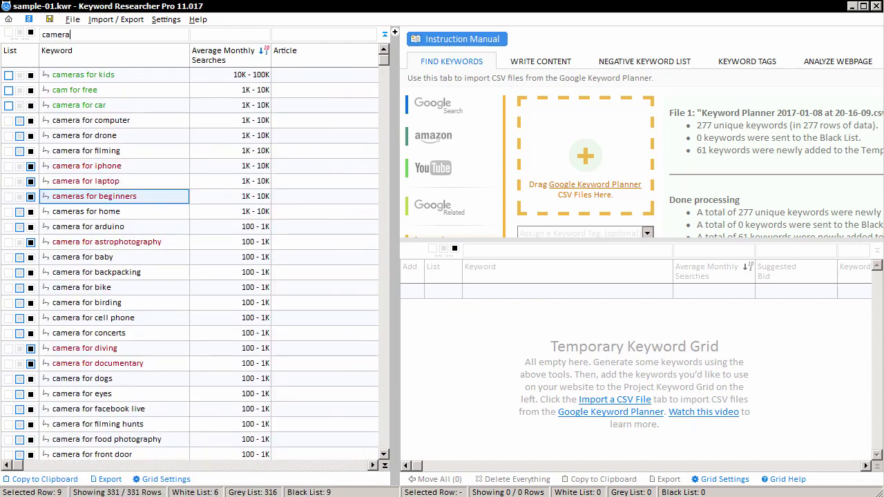
pyautogui.write(' AND computer')
pyautogui.press('Return')
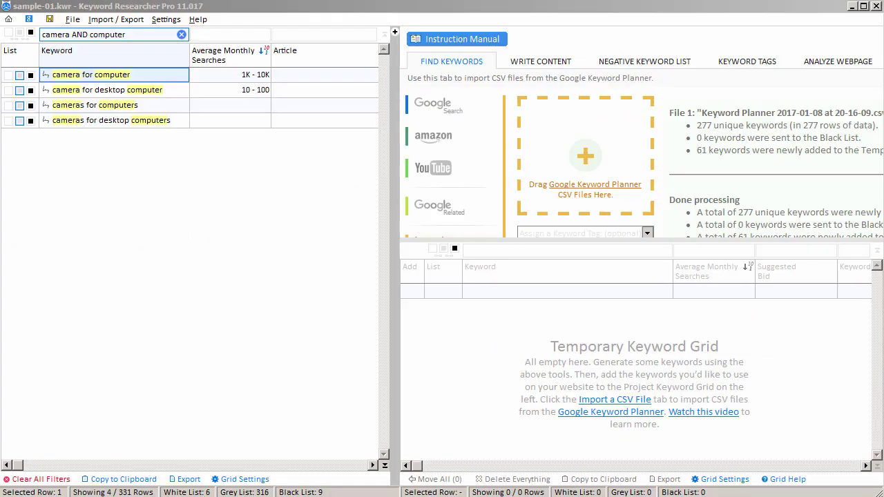
# Step: Show the article tree and rename Category 1 to 'Computer Cameras'
pyautogui.click(395, 31)
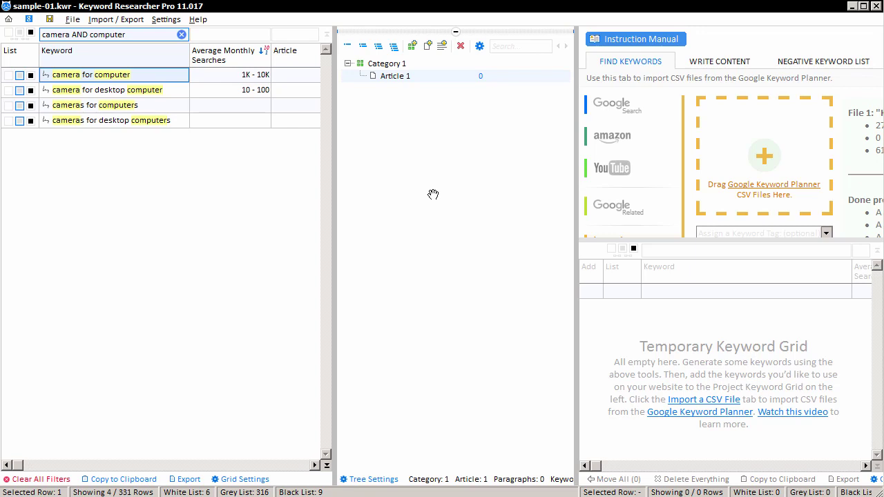
pyautogui.click(399, 65)
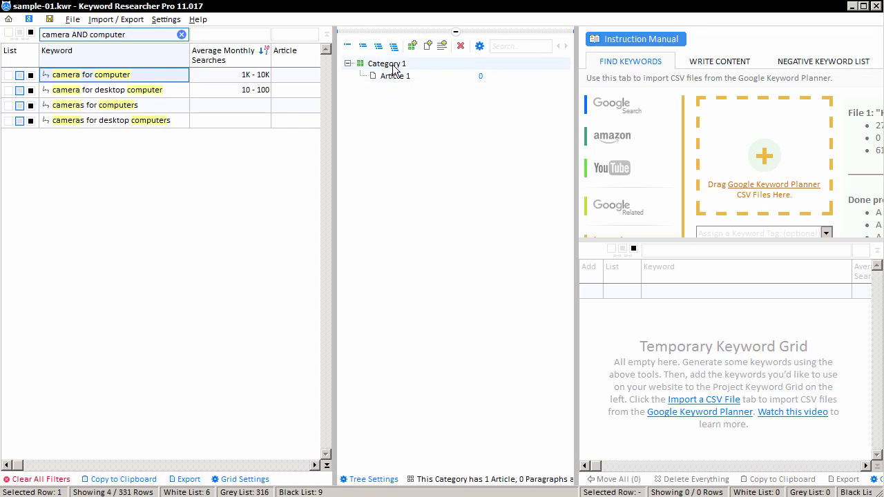
pyautogui.press('F2')
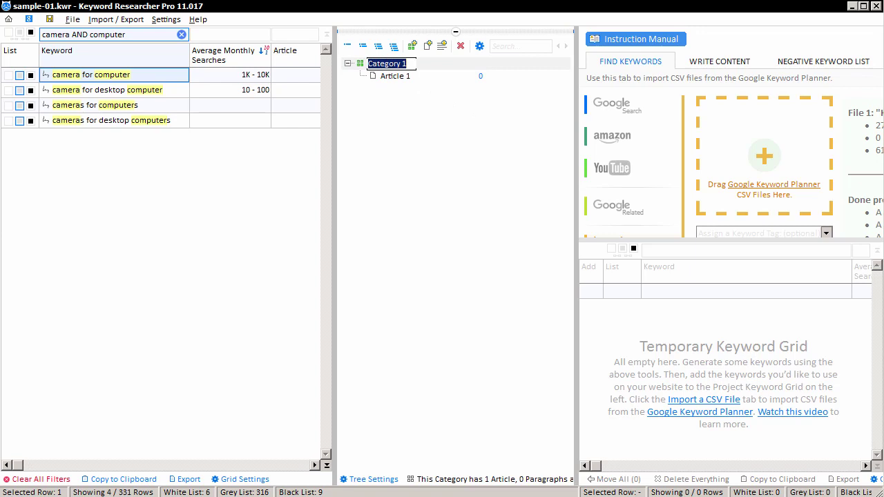
pyautogui.write('Computer Cameras')
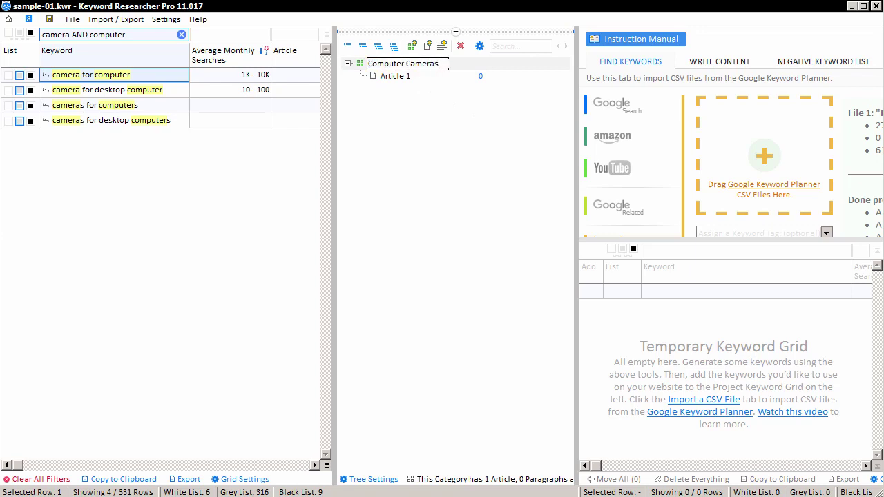
# Step: Rename Article 1 to 'PC Cameras for your Desktop Applications'
pyautogui.click(393, 76)
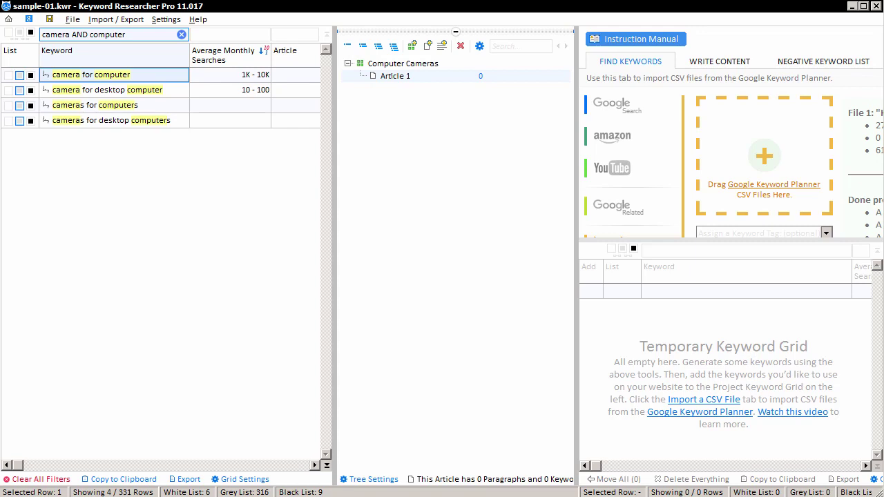
pyautogui.press('F2')
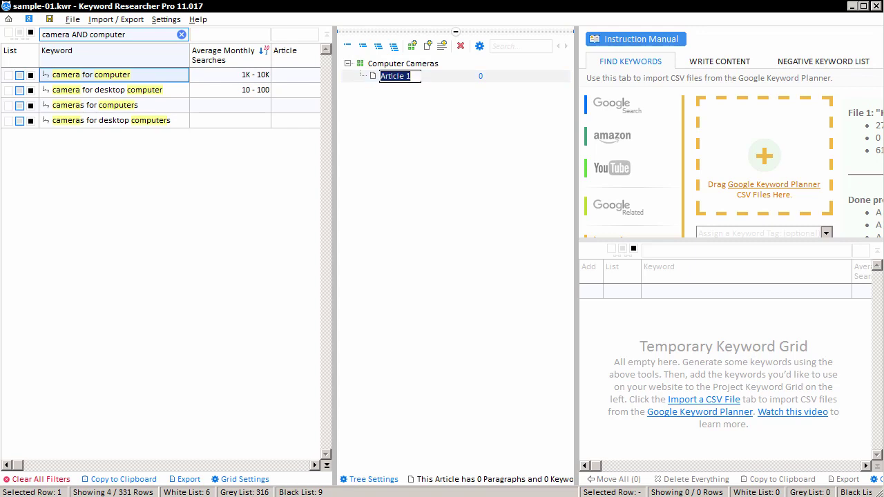
pyautogui.write('PC Cameras ')
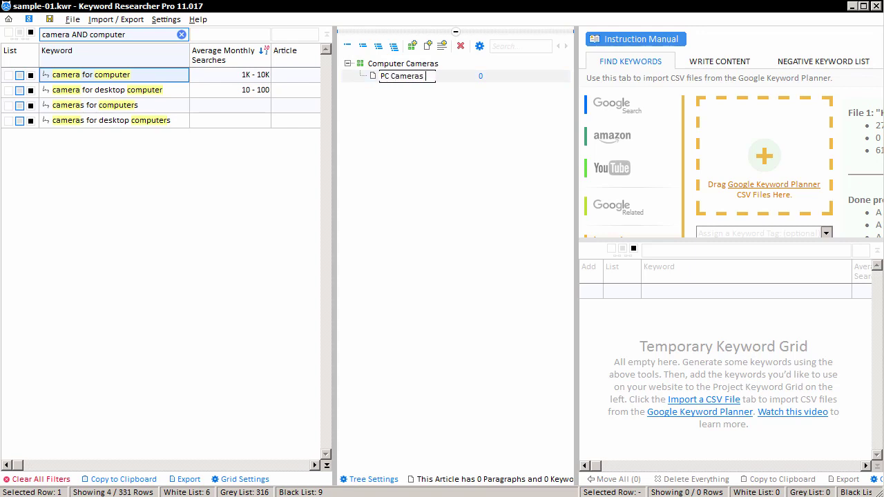
pyautogui.write('for your Desktop')
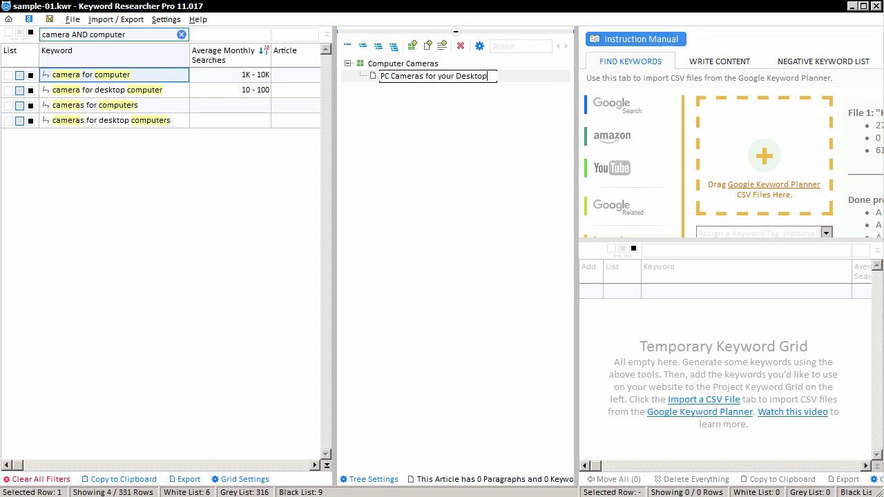
pyautogui.write(' Applications')
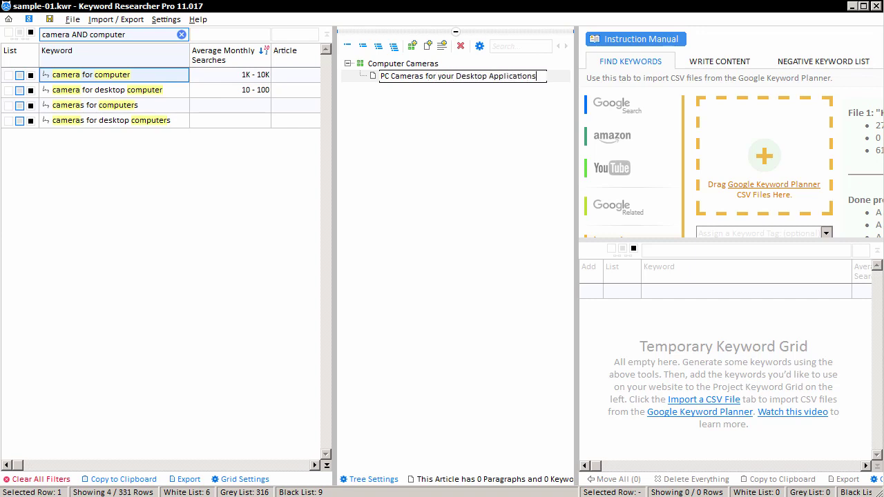
pyautogui.press('Return')
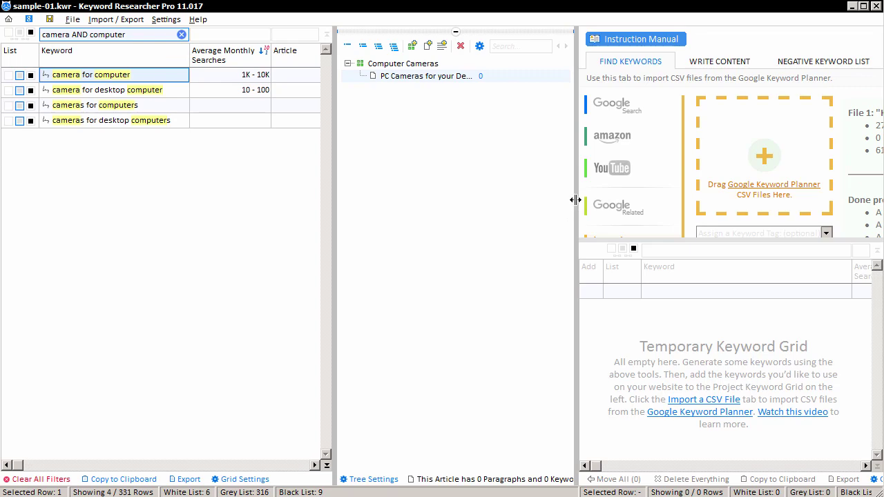
# Step: Drag the four camera-and-computer keywords onto the 'PC Cameras for your Desktop Applications' article, totalling 1,010 searches
pyautogui.moveTo(575, 200); pyautogui.dragTo(651, 195)
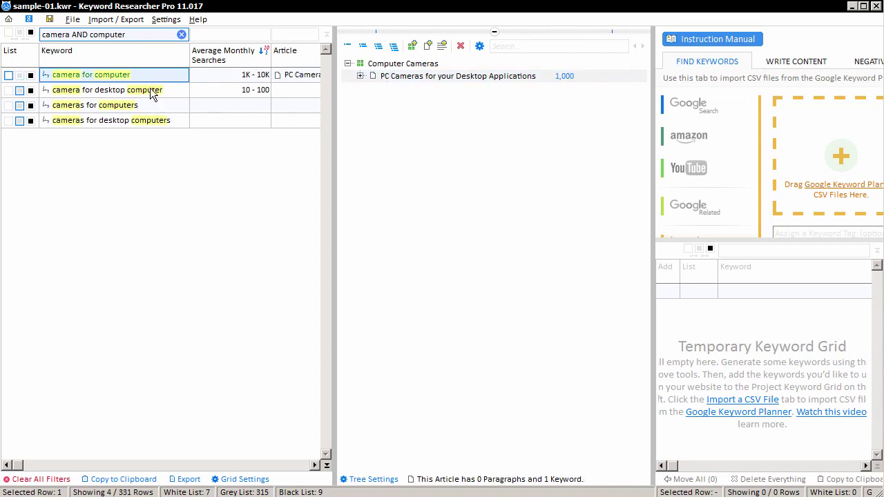
pyautogui.click(384, 80)
pyautogui.click(360, 77)
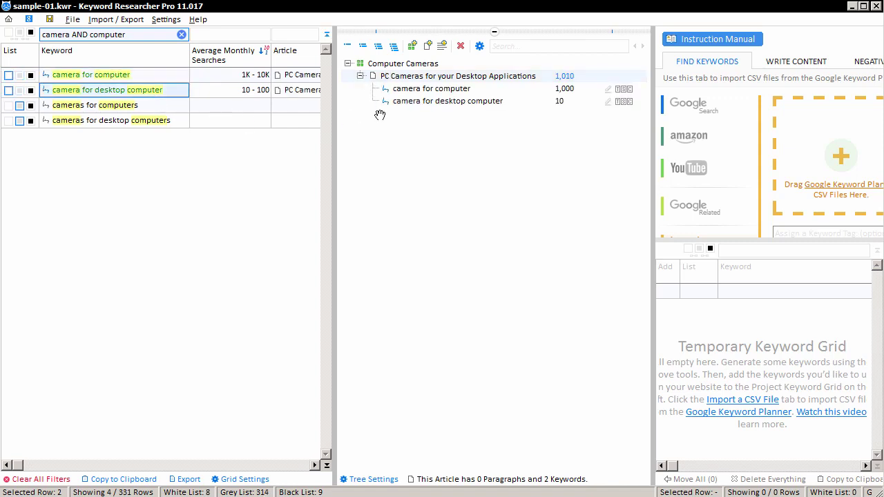
pyautogui.moveTo(183, 107); pyautogui.dragTo(400, 83)
pyautogui.moveTo(153, 123); pyautogui.dragTo(419, 96)
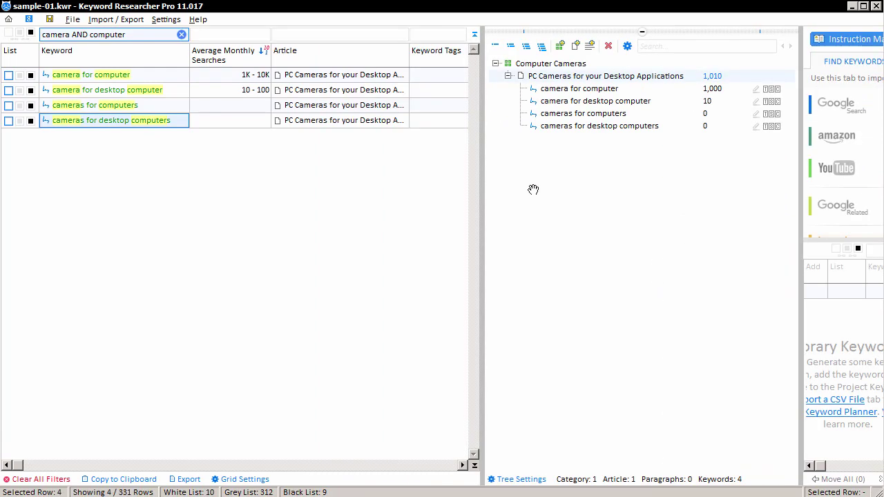
pyautogui.moveTo(410, 61); pyautogui.dragTo(455, 61)
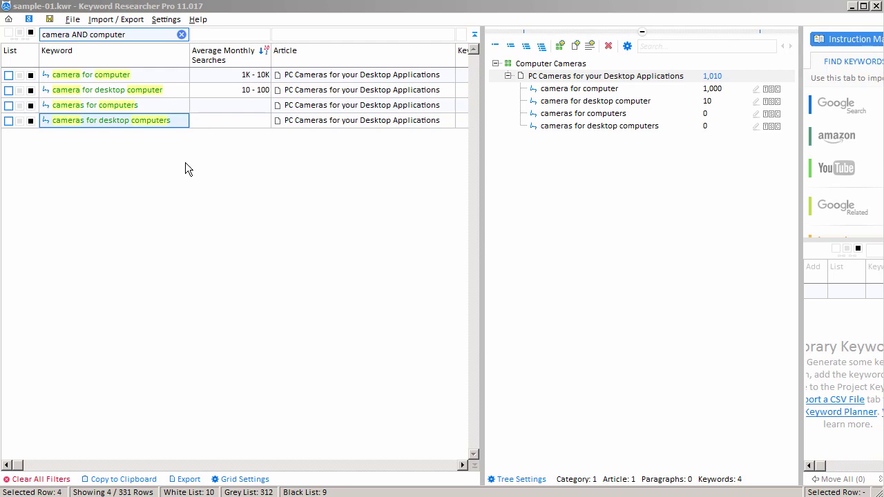
# Step: Go to the start page, discard the camera project changes, and open the bundled Sample Project
pyautogui.click(9, 21)
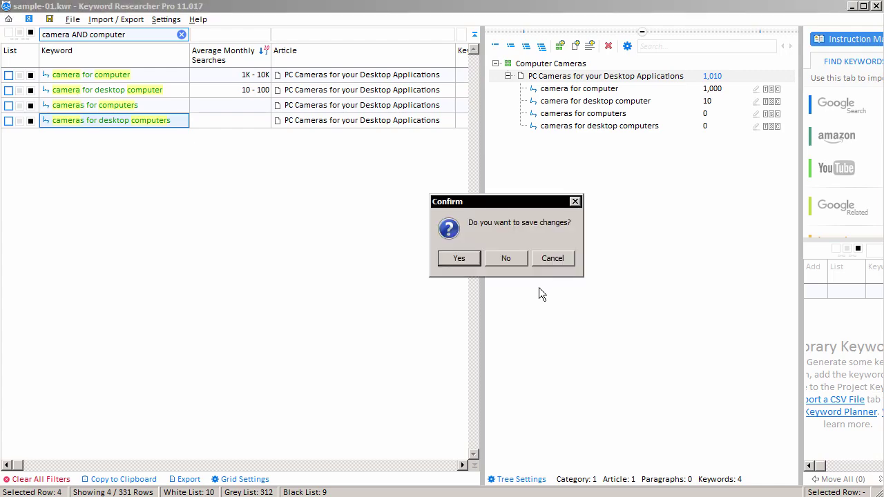
pyautogui.click(505, 258)
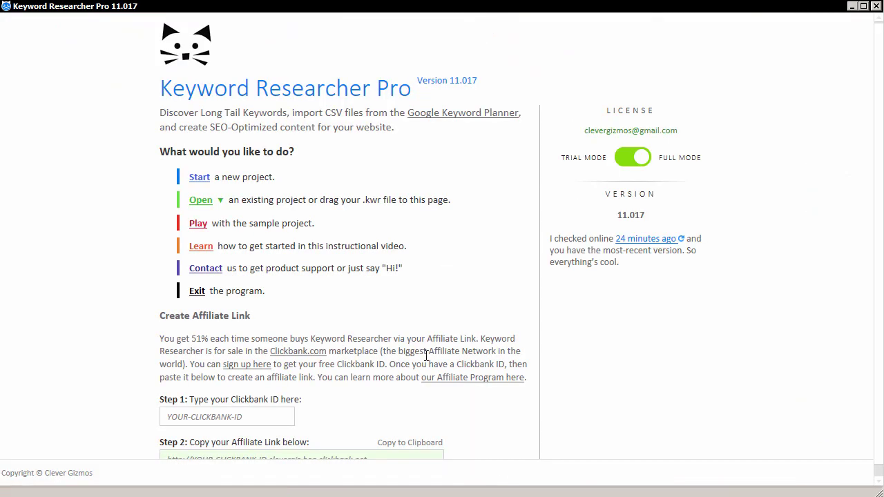
pyautogui.click(198, 223)
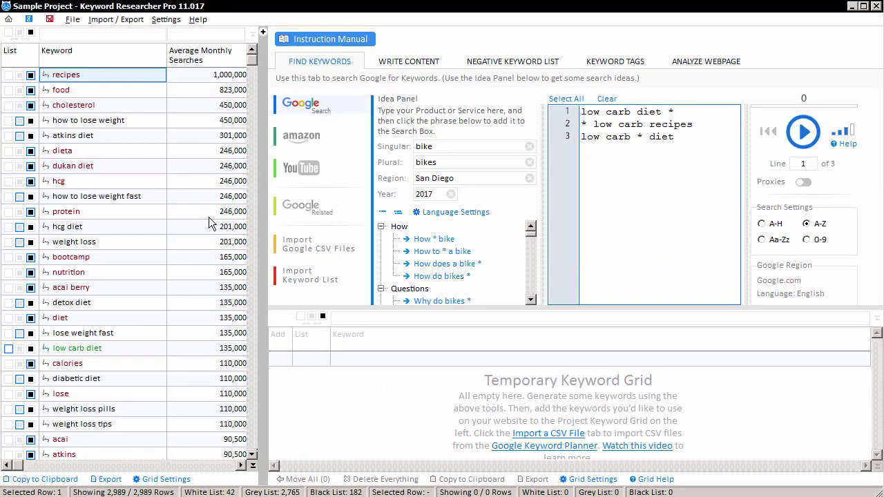
# Step: Widen the keyword grid and show the sample project's article tree with every node expanded
pyautogui.moveTo(261, 151); pyautogui.dragTo(313, 137)
pyautogui.click(312, 32)
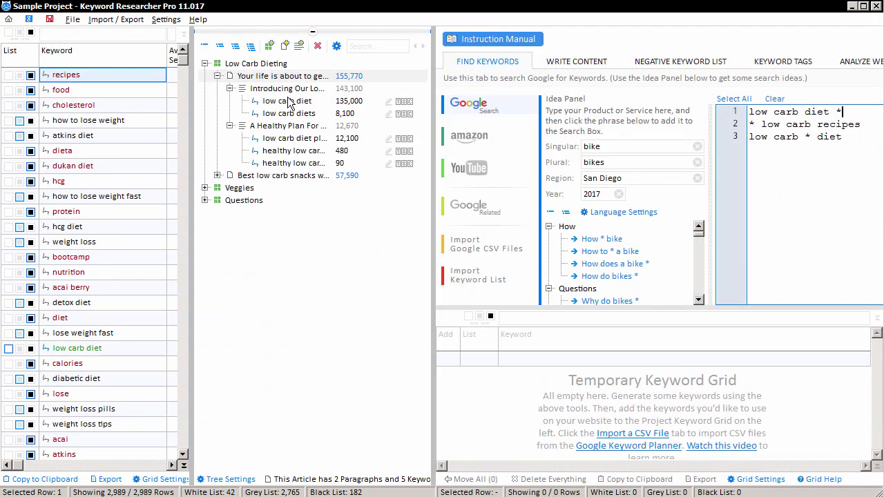
pyautogui.click(251, 46)
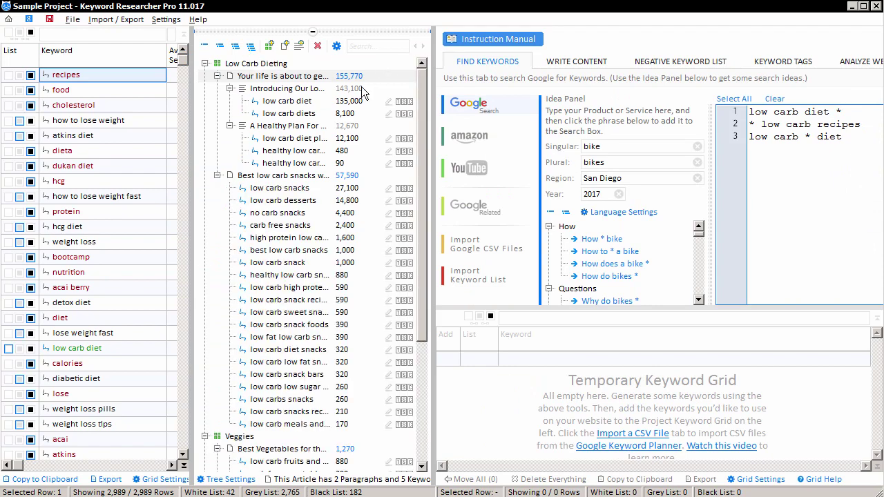
pyautogui.moveTo(420, 93); pyautogui.dragTo(416, 198)
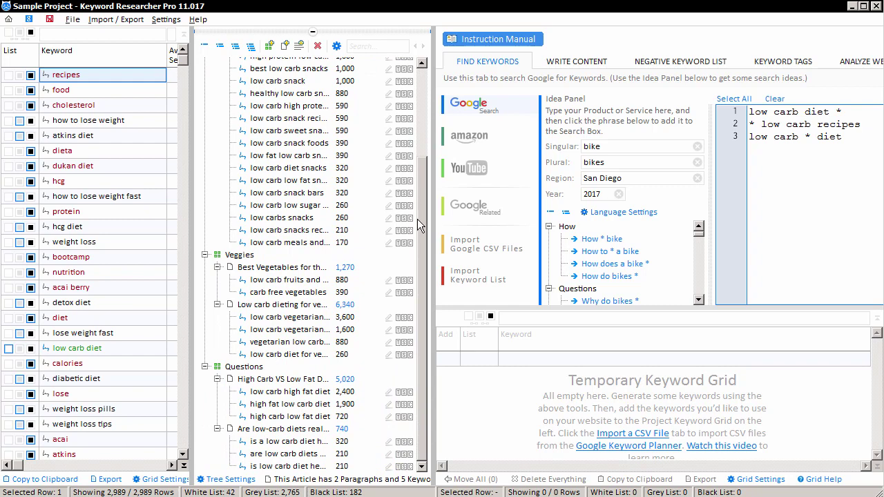
# Step: Collapse the Best Vegetables, vegetarian dieting, High Carb VS Low Fat Dieting and Best low carb snacks nodes
pyautogui.click(217, 268)
pyautogui.click(218, 305)
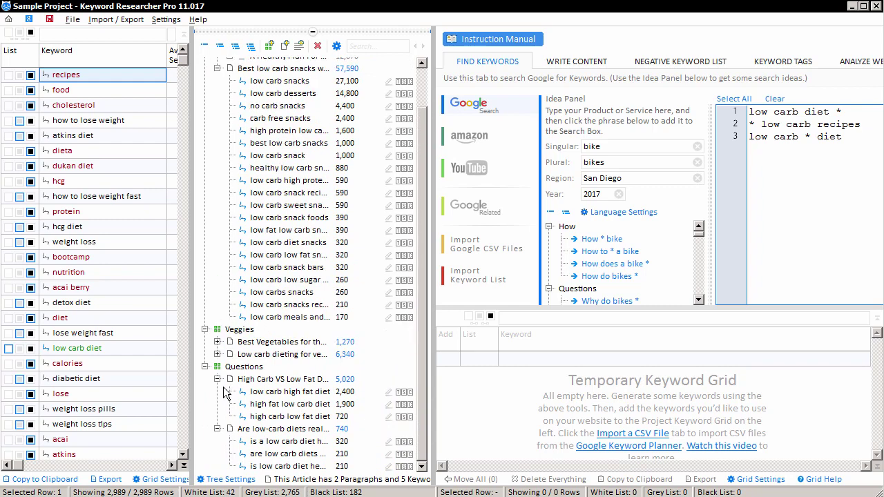
pyautogui.click(218, 380)
pyautogui.click(218, 106)
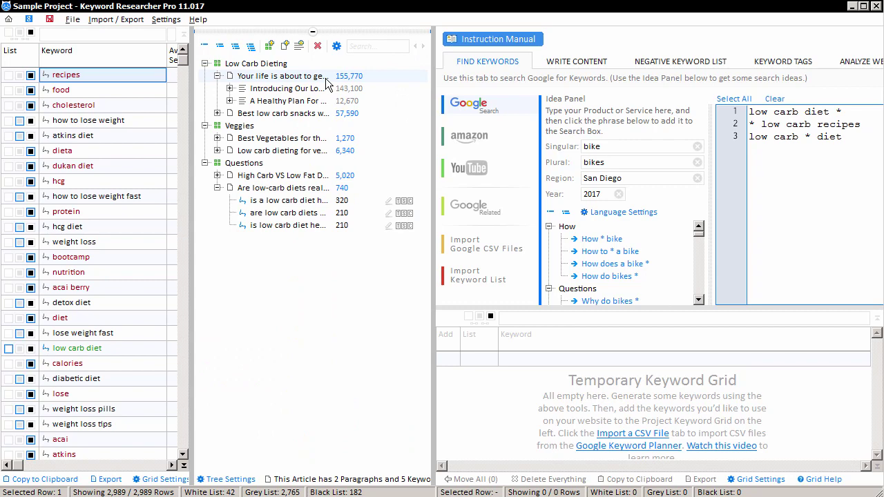
# Step: Widen the grid to show searches and articles, expand Introducing Our Low Carb Diet, and select low carb diet
pyautogui.moveTo(297, 304); pyautogui.dragTo(412, 311)
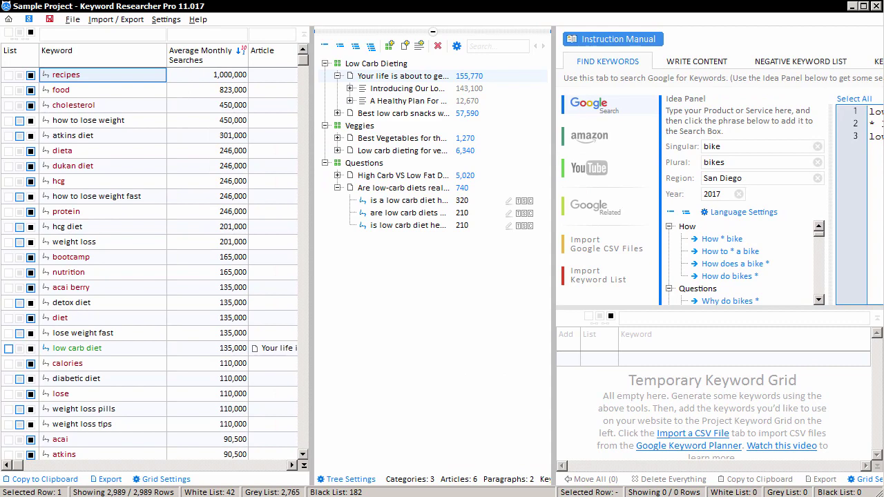
pyautogui.click(350, 89)
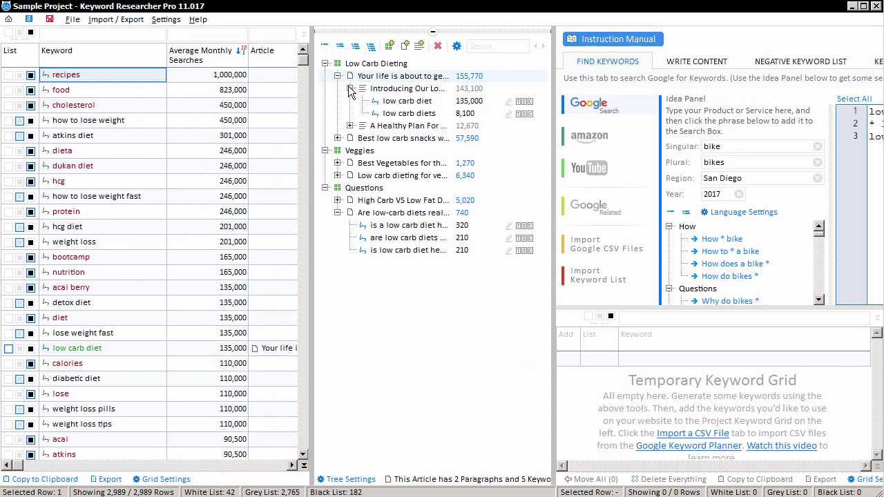
pyautogui.click(408, 102)
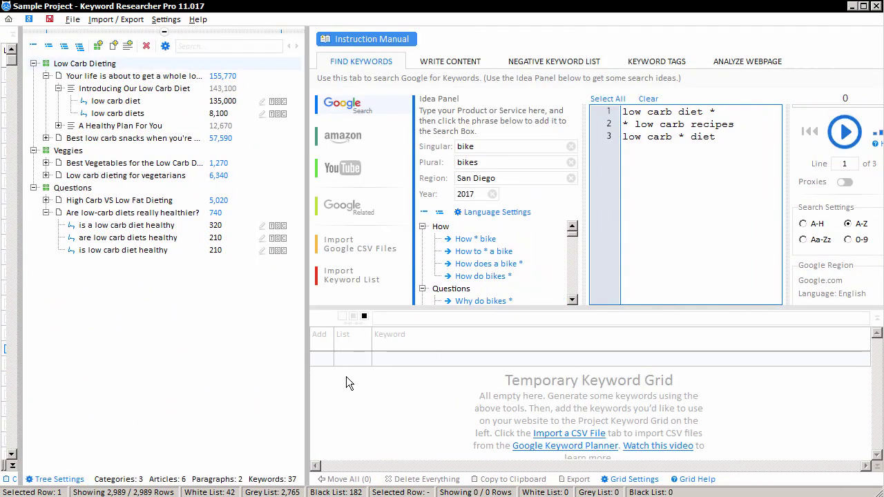
# Step: Load the healthy low carb diet plan article in Write Content and select its title
pyautogui.click(459, 61)
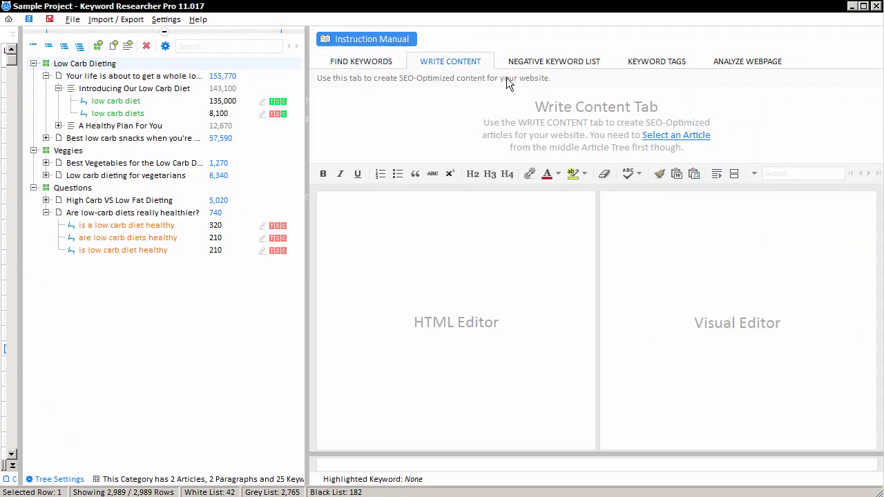
pyautogui.click(133, 78)
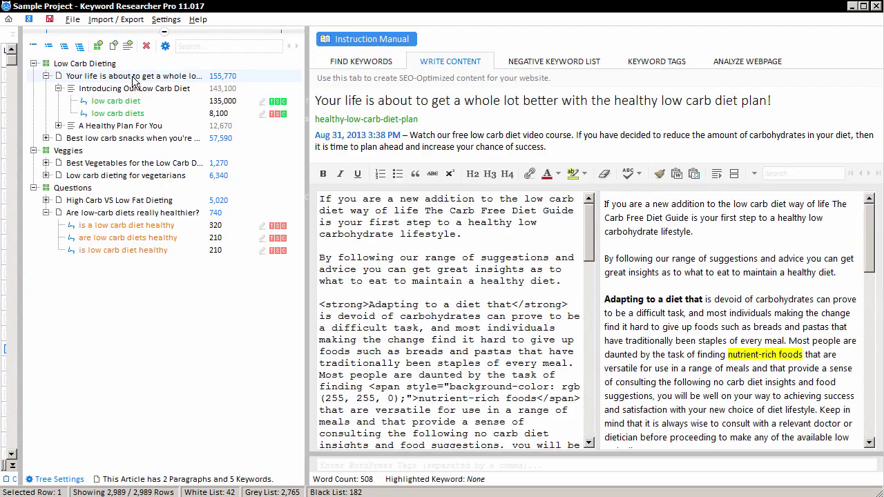
pyautogui.moveTo(600, 258); pyautogui.dragTo(854, 275)
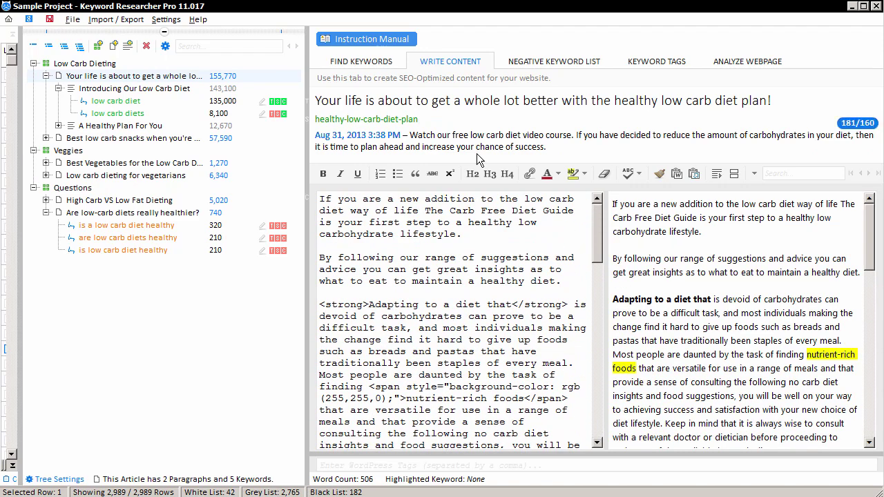
pyautogui.tripleClick(716, 104)
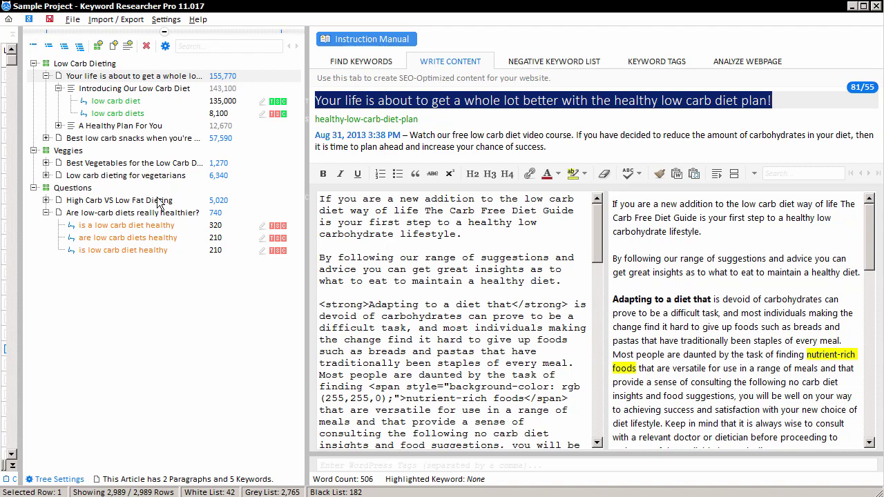
# Step: Expand the A Healthy Plan For You keywords and highlight 'low carb diet' throughout the article
pyautogui.click(59, 125)
pyautogui.click(147, 102)
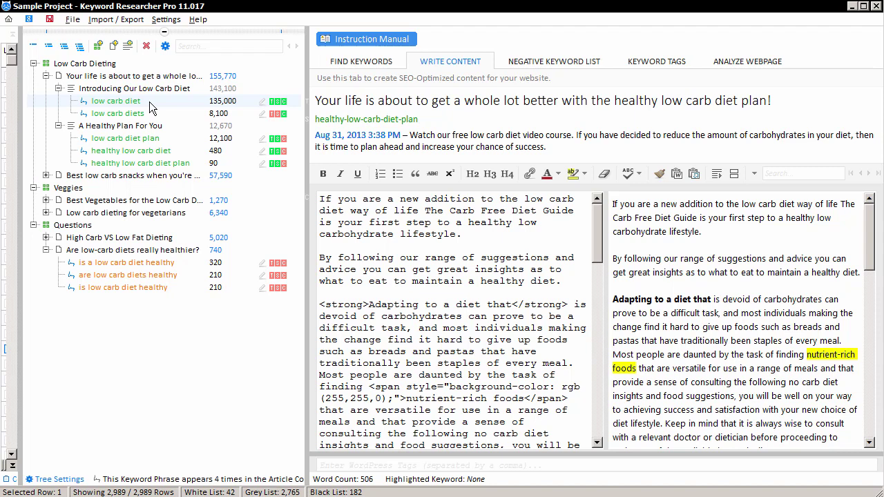
pyautogui.click(262, 102)
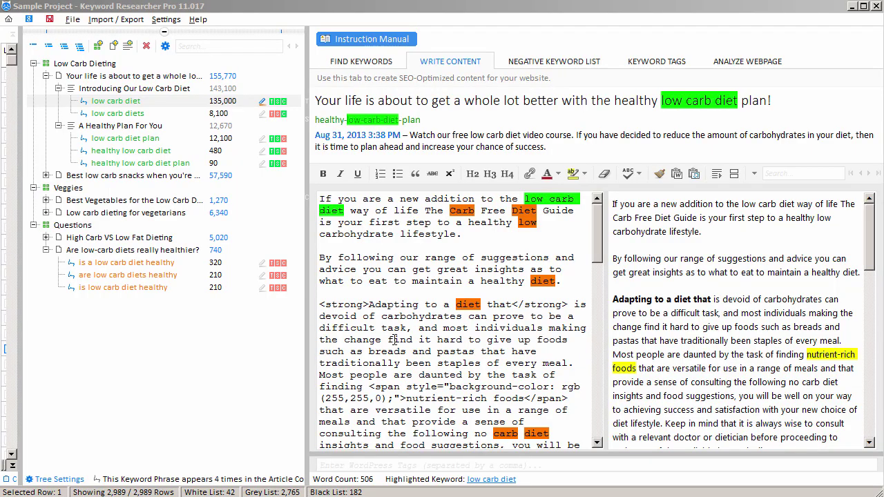
pyautogui.moveTo(283, 118)
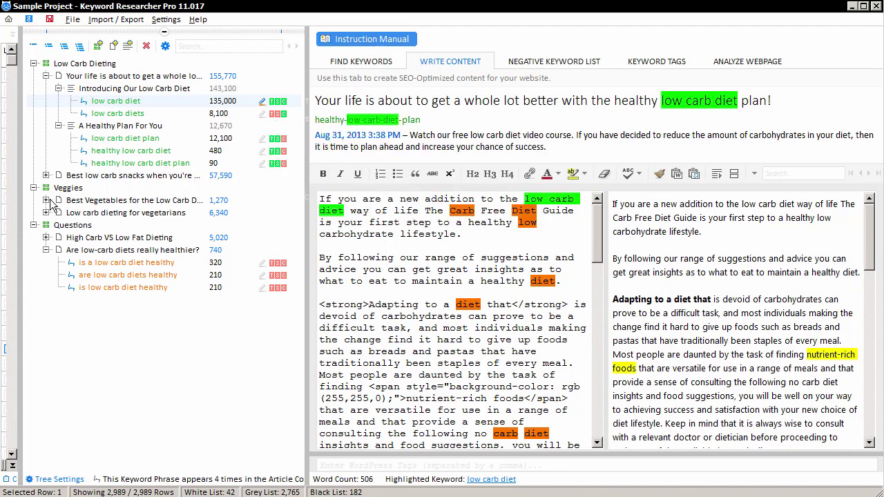
# Step: Load the Best low carb snacks article into the editor, then collapse its keywords
pyautogui.click(45, 176)
pyautogui.scroll(-2, 297, 196)
pyautogui.click(105, 105)
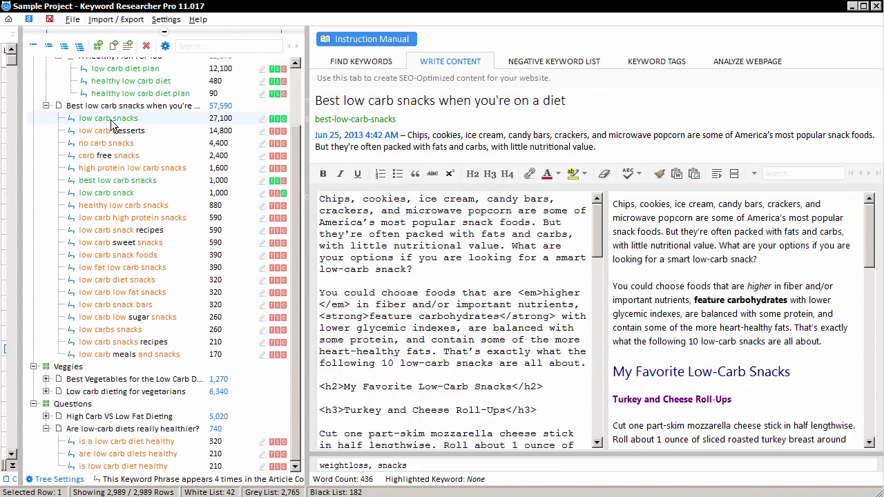
pyautogui.click(46, 105)
# Step: Expand both Veggies articles' keywords, loading Low carb dieting for vegetarians, then Best Vegetables for the Low Carb Diet
pyautogui.click(46, 212)
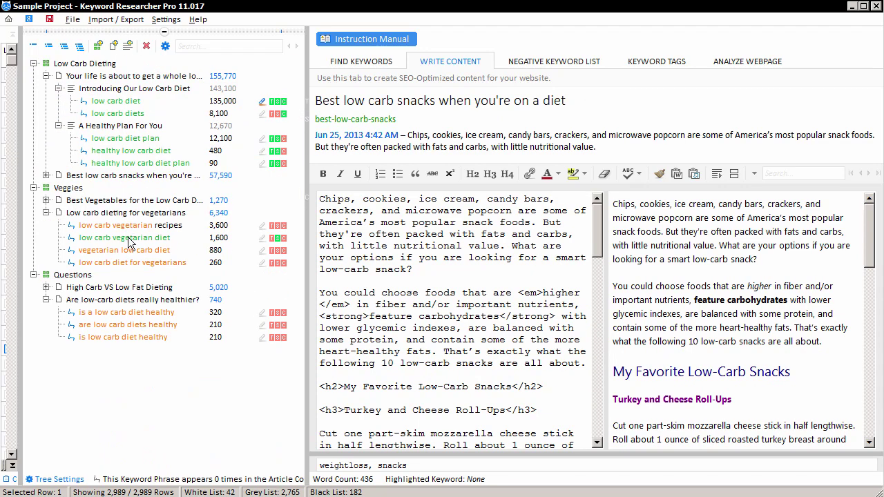
pyautogui.click(129, 238)
pyautogui.click(45, 201)
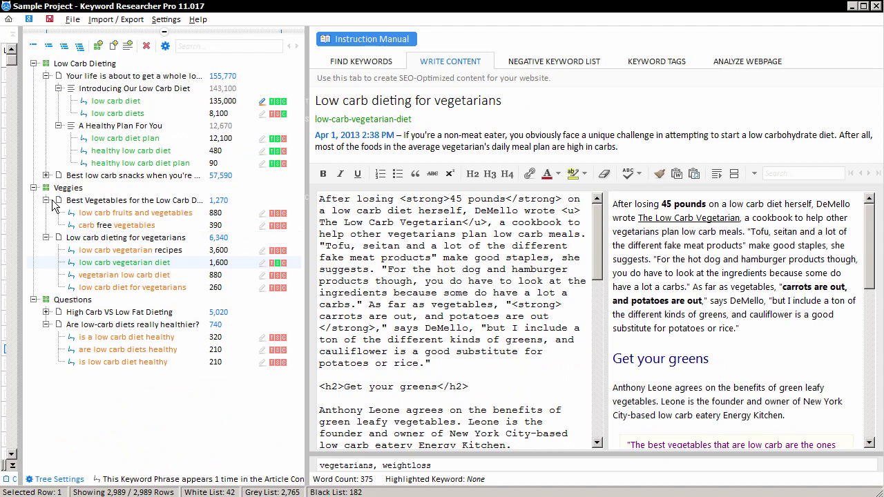
pyautogui.click(127, 216)
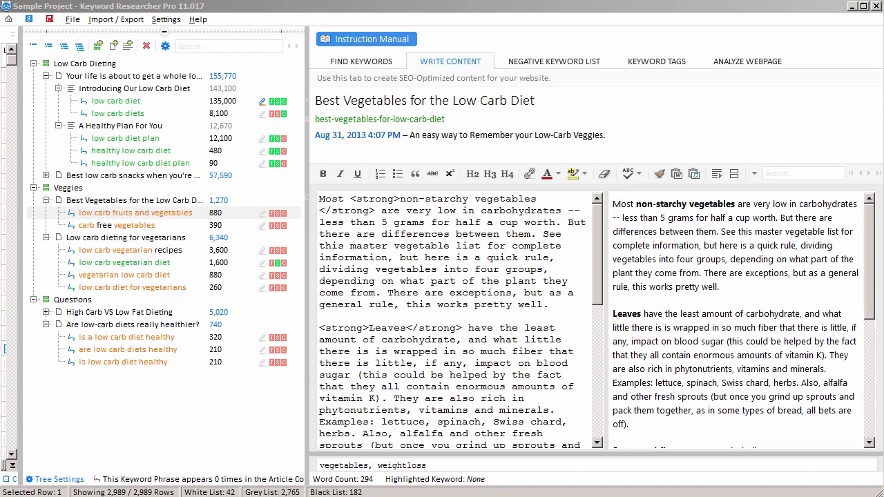
pyautogui.click(129, 20)
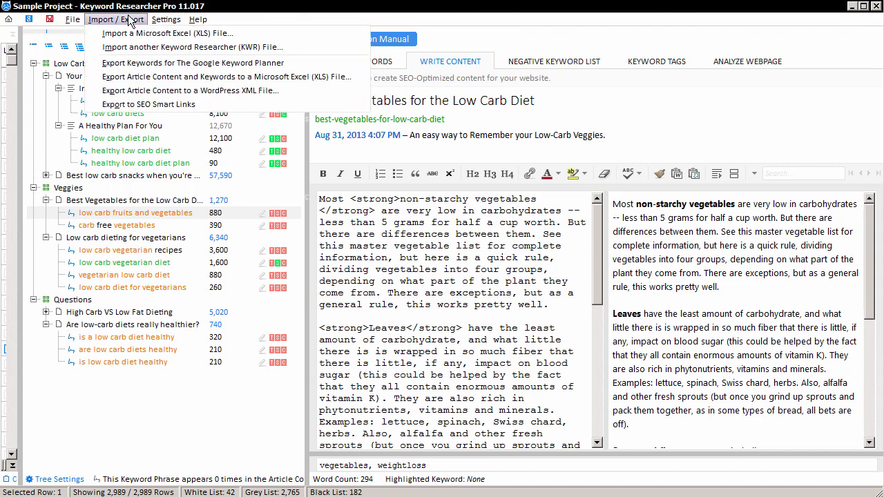
pyautogui.click(275, 97)
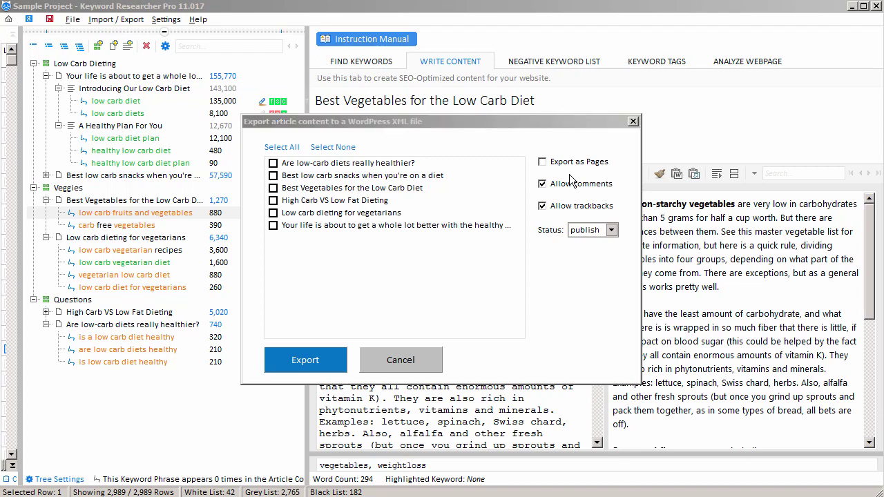
pyautogui.click(633, 121)
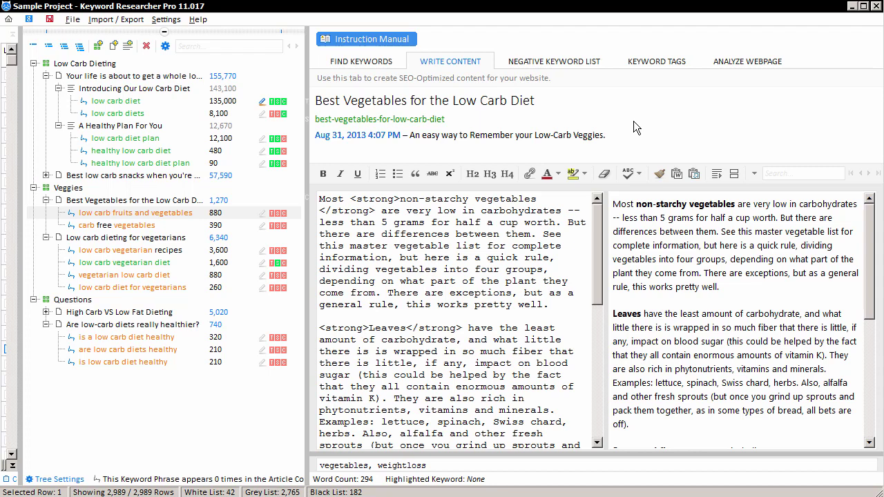
# Step: Open the online instruction manual and scroll through the help-video list, returning to the top
pyautogui.click(366, 39)
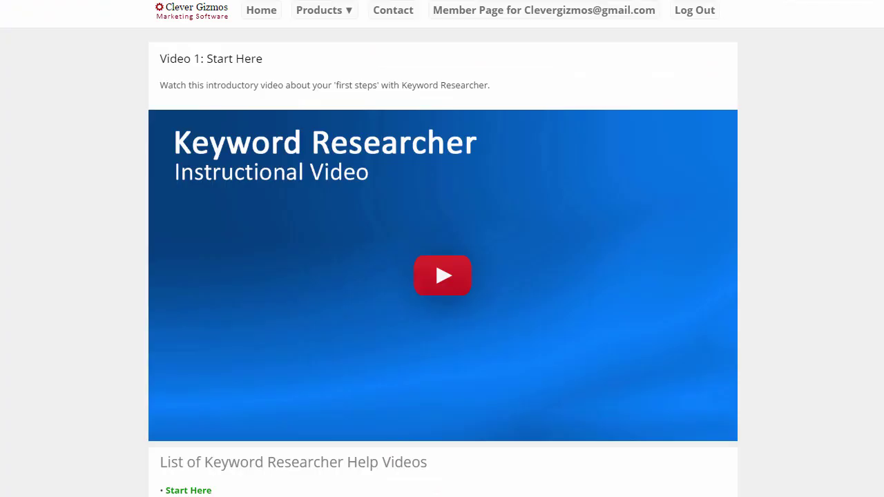
pyautogui.scroll(-3, 442, 276)
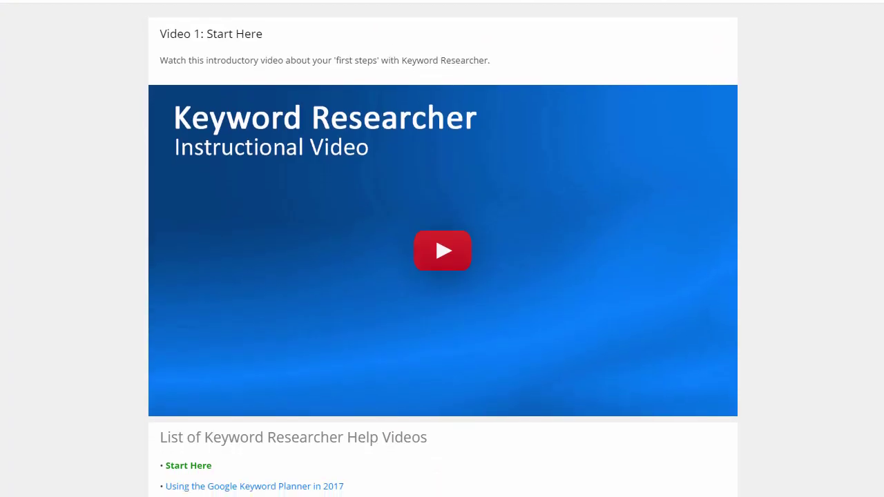
pyautogui.scroll(-4, 442, 276)
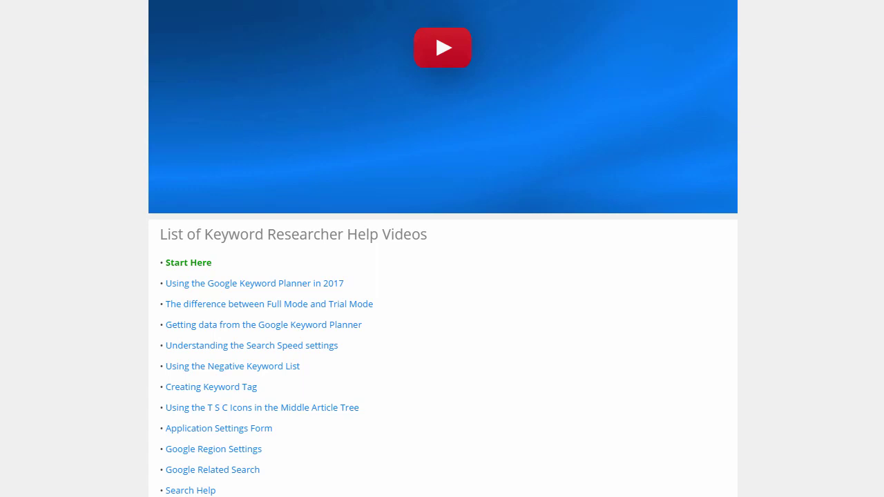
pyautogui.scroll(7, 442, 276)
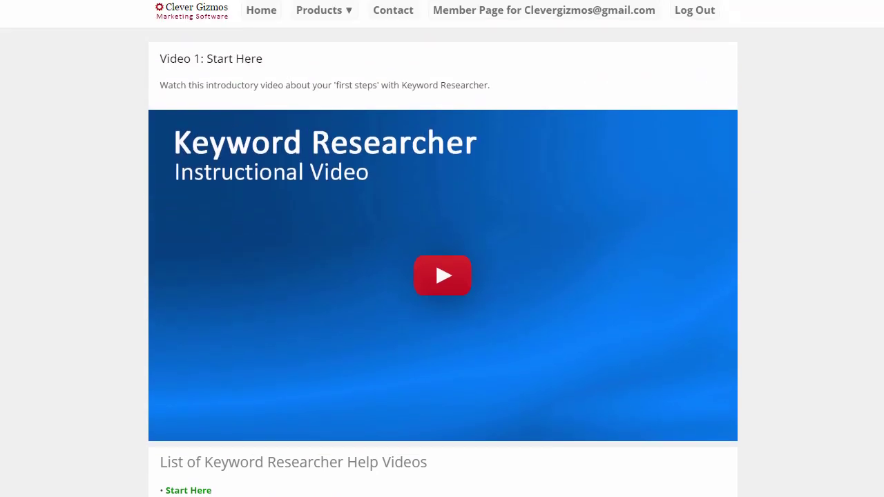